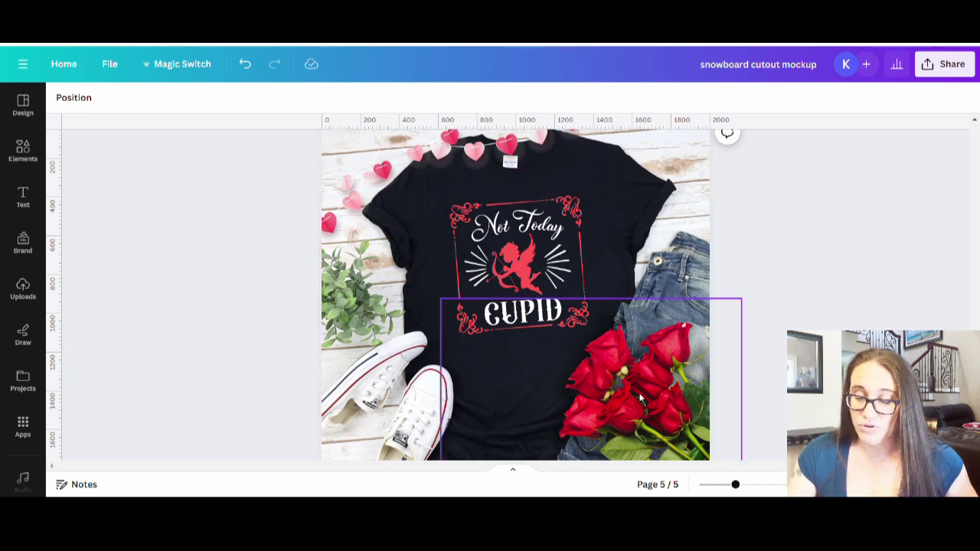
# - Position the roses, heart garland and Not Today Cupid graphic on the mockup
pyautogui.moveTo(641, 399)
pyautogui.mouseDown()
pyautogui.moveTo(653, 294)
pyautogui.moveTo(612, 344)
pyautogui.moveTo(521, 307)
pyautogui.moveTo(625, 304)
pyautogui.moveTo(629, 275)
pyautogui.moveTo(602, 322)
pyautogui.moveTo(605, 314)
pyautogui.moveTo(646, 379)
pyautogui.moveTo(639, 404)
pyautogui.mouseUp()
pyautogui.moveTo(485, 160); pyautogui.dragTo(459, 157)
pyautogui.moveTo(538, 279)
pyautogui.mouseDown()
pyautogui.moveTo(427, 346)
pyautogui.moveTo(605, 414)
pyautogui.moveTo(561, 293)
pyautogui.moveTo(539, 281)
pyautogui.mouseUp()
pyautogui.click(367, 197)
pyautogui.moveTo(367, 197); pyautogui.dragTo(376, 192)
# - Nudge the roses and align the Cupid graphic on the shirt, then return to the Canva home page
pyautogui.scroll(-2, 230, 229)
pyautogui.click(651, 352)
pyautogui.moveTo(670, 380)
pyautogui.mouseDown()
pyautogui.moveTo(670, 366)
pyautogui.moveTo(666, 380)
pyautogui.mouseUp()
pyautogui.scroll(2, 633, 224)
pyautogui.click(679, 193)
pyautogui.scroll(2, 630, 214)
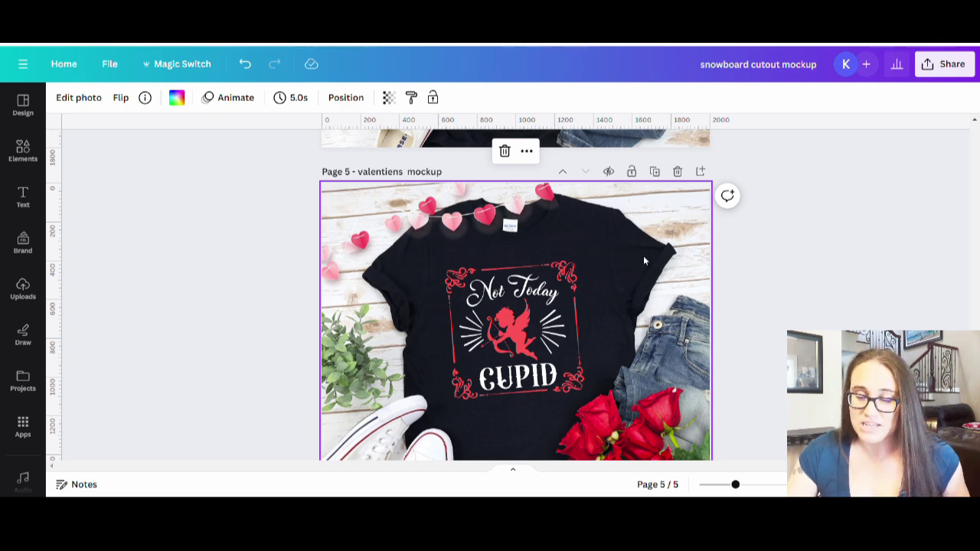
pyautogui.moveTo(582, 338); pyautogui.dragTo(560, 341)
pyautogui.scroll(-2, 697, 325)
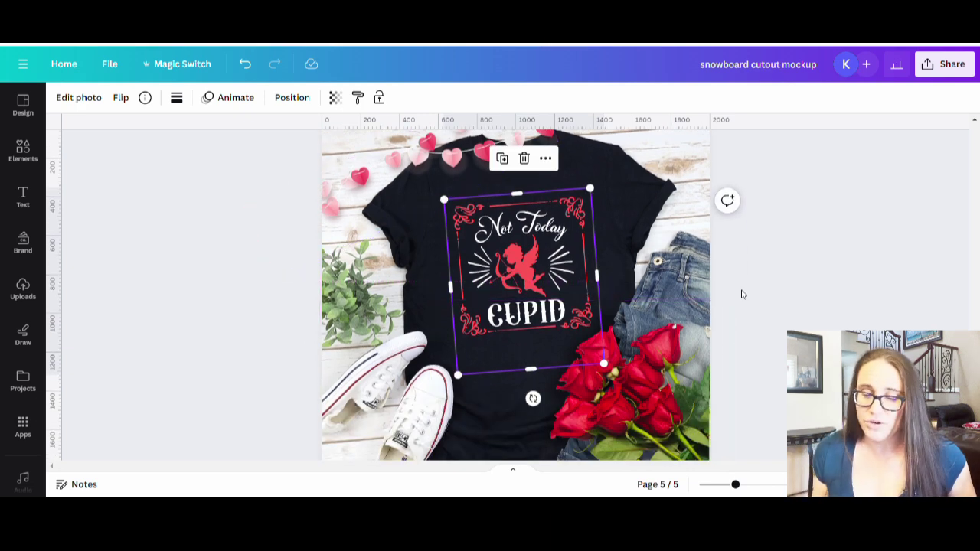
pyautogui.click(851, 299)
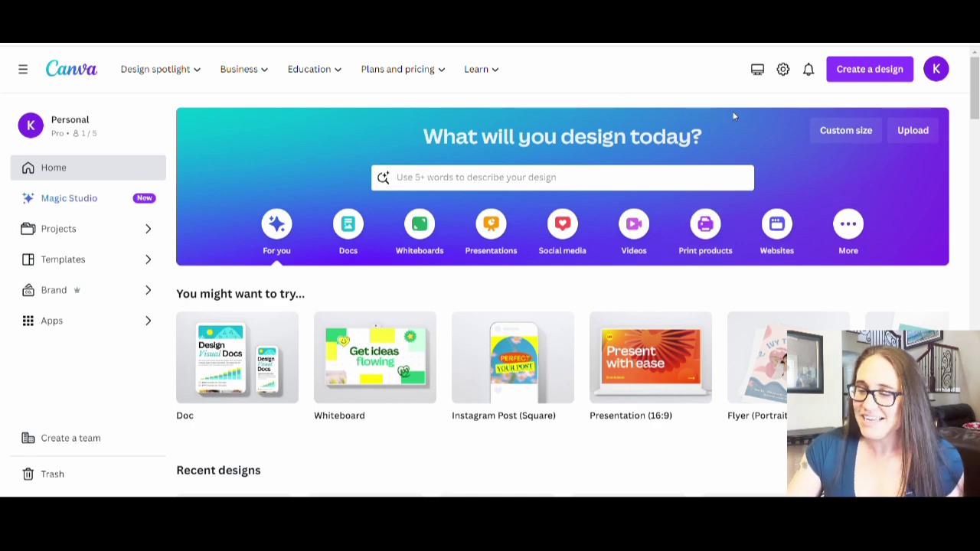
# - Create a 4500 × 5400 px custom design and fill its page background black
pyautogui.click(854, 136)
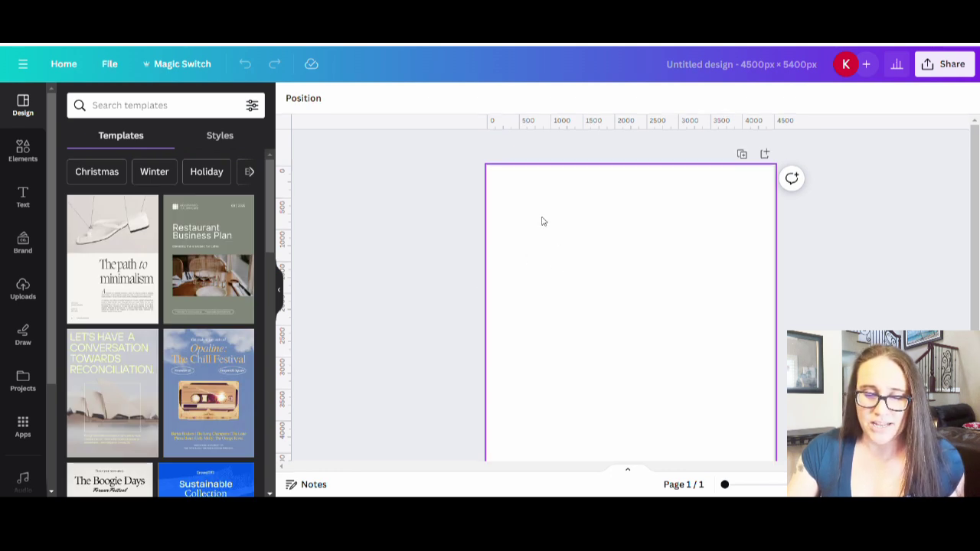
pyautogui.click(540, 220)
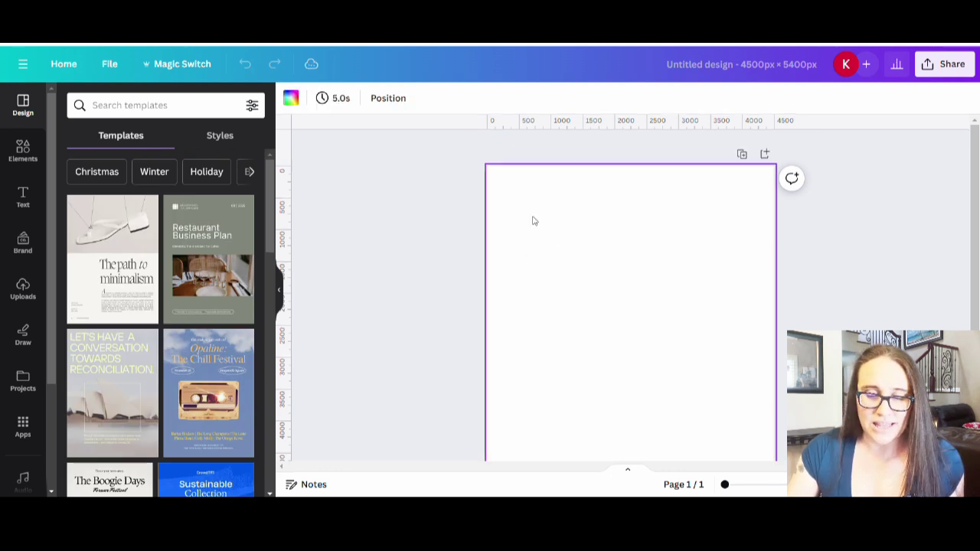
pyautogui.click(291, 98)
pyautogui.click(82, 346)
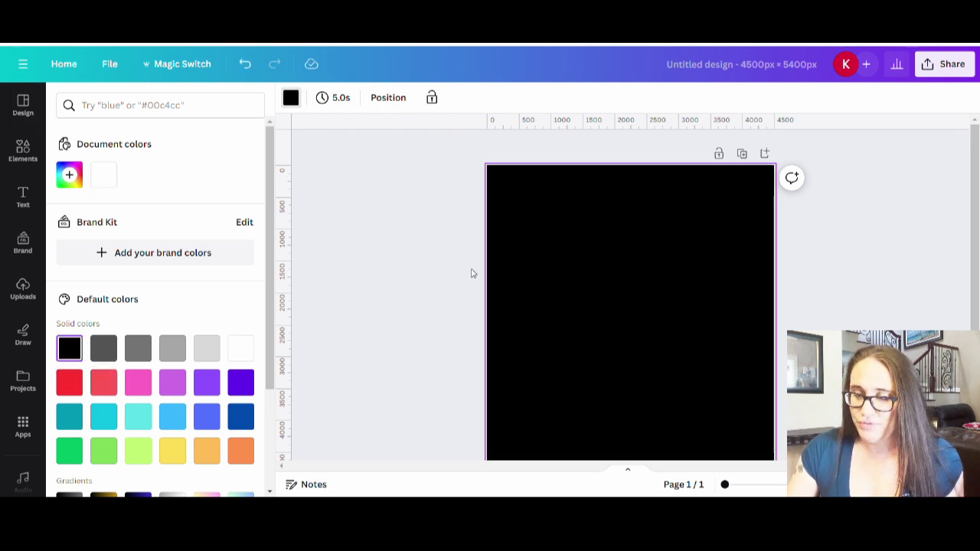
pyautogui.click(413, 276)
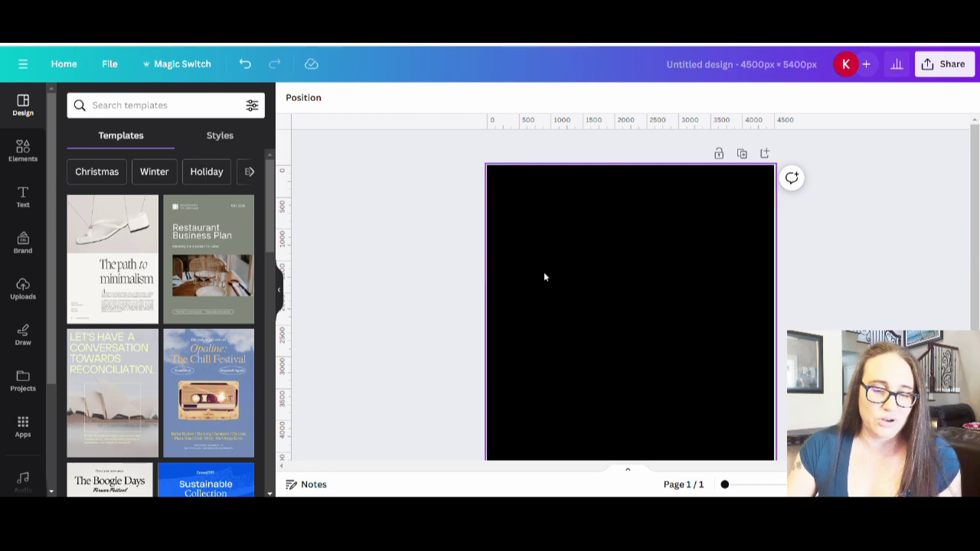
# - Search Elements for 'ornate frame' and show all matching graphics
pyautogui.click(23, 151)
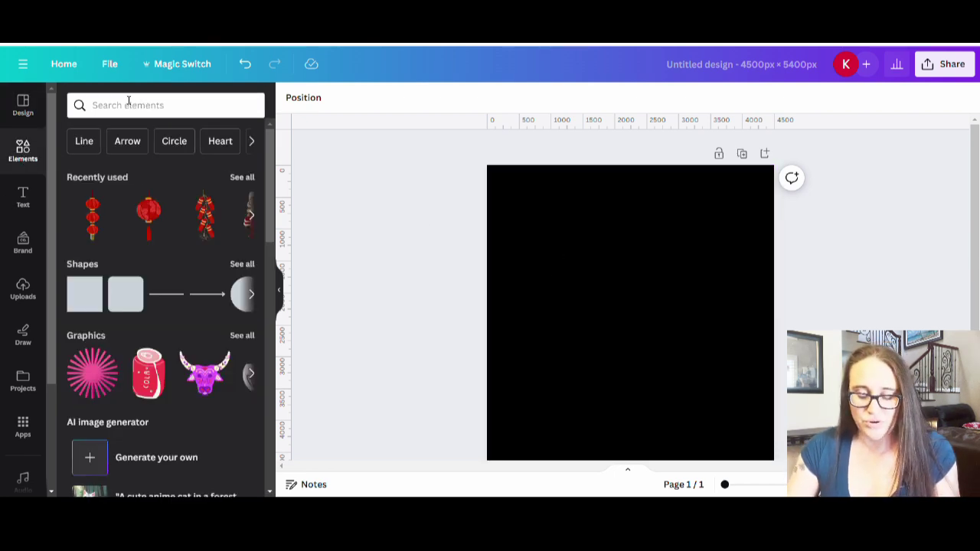
pyautogui.click(129, 105)
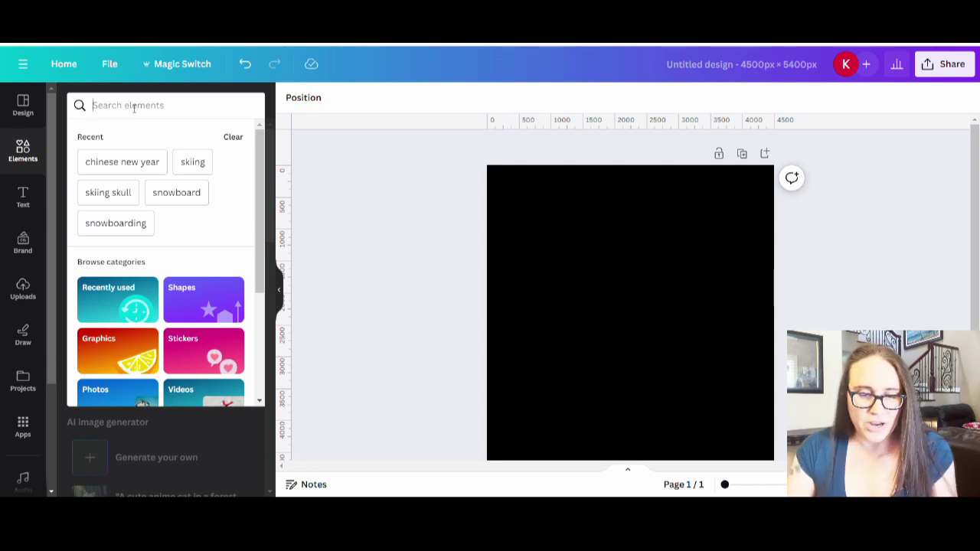
pyautogui.write('ornate fram')
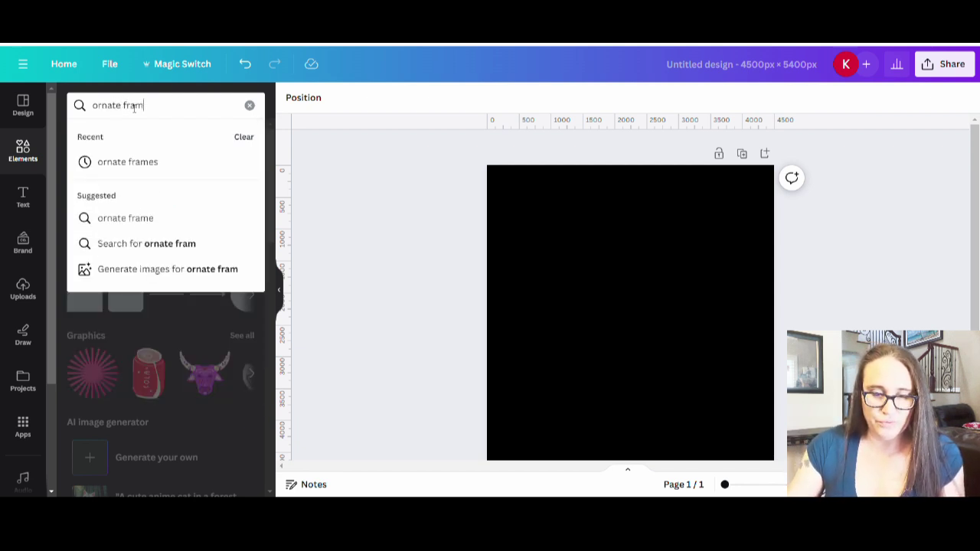
pyautogui.write('e')
pyautogui.press('Return')
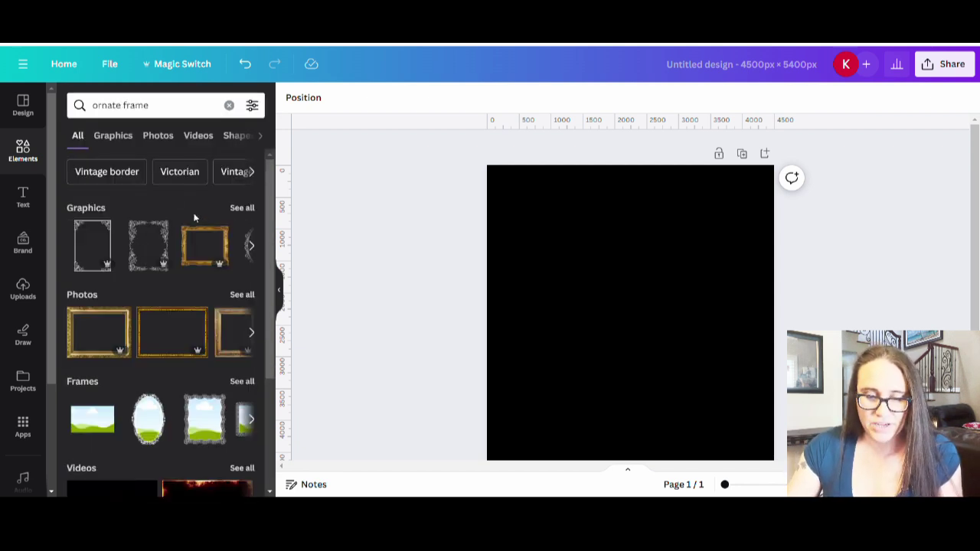
pyautogui.click(250, 207)
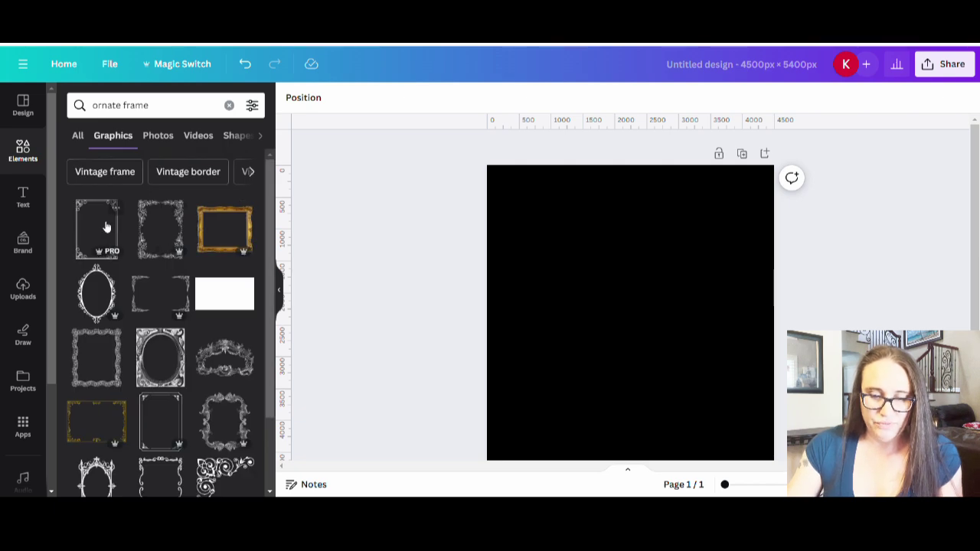
# - Scroll the graphics results and add a square ornate frame to the page
pyautogui.scroll(-2, 176, 245)
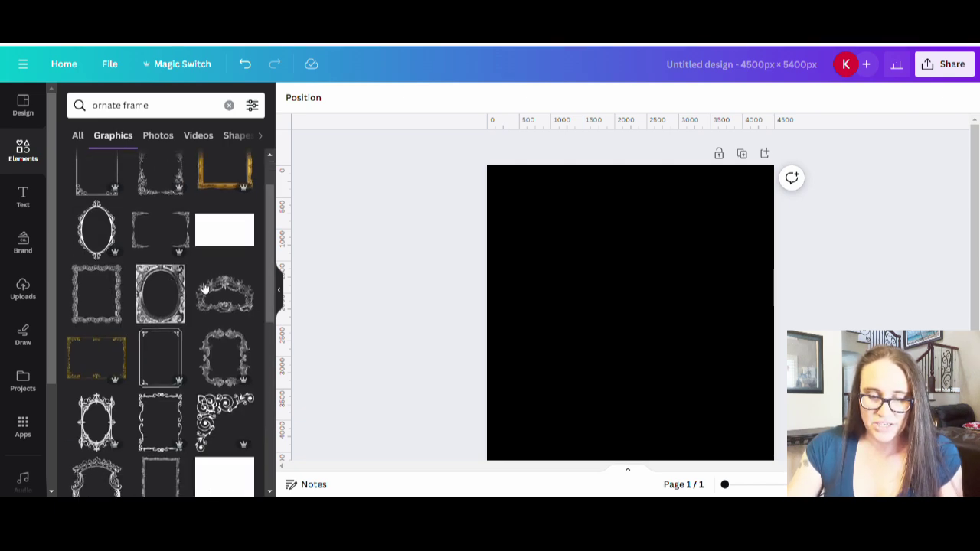
pyautogui.scroll(-4, 214, 287)
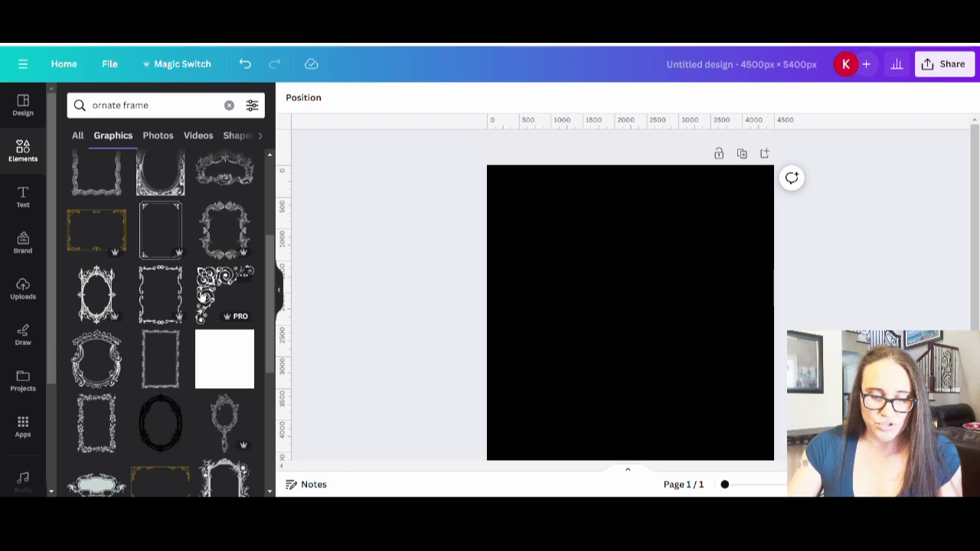
pyautogui.scroll(-4, 123, 349)
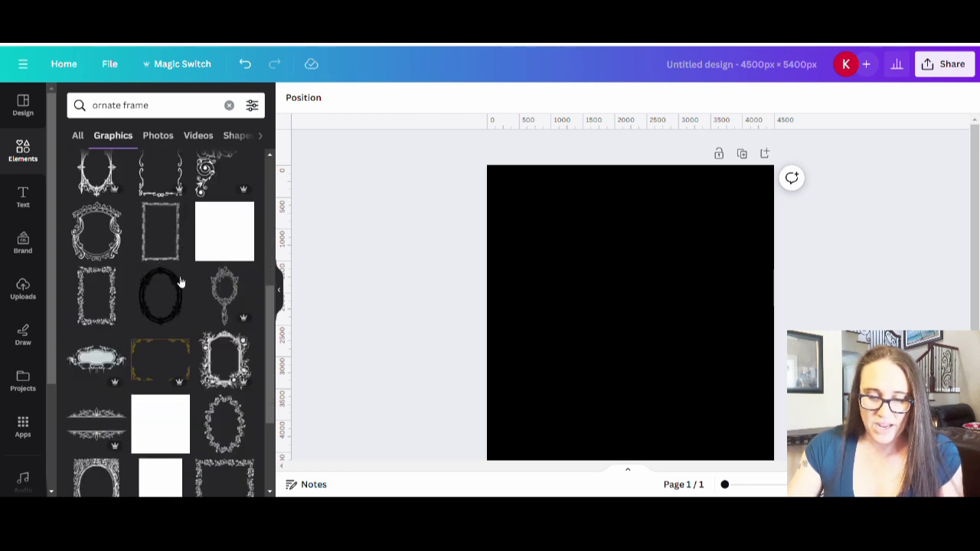
pyautogui.scroll(-4, 209, 209)
pyautogui.scroll(-4, 209, 208)
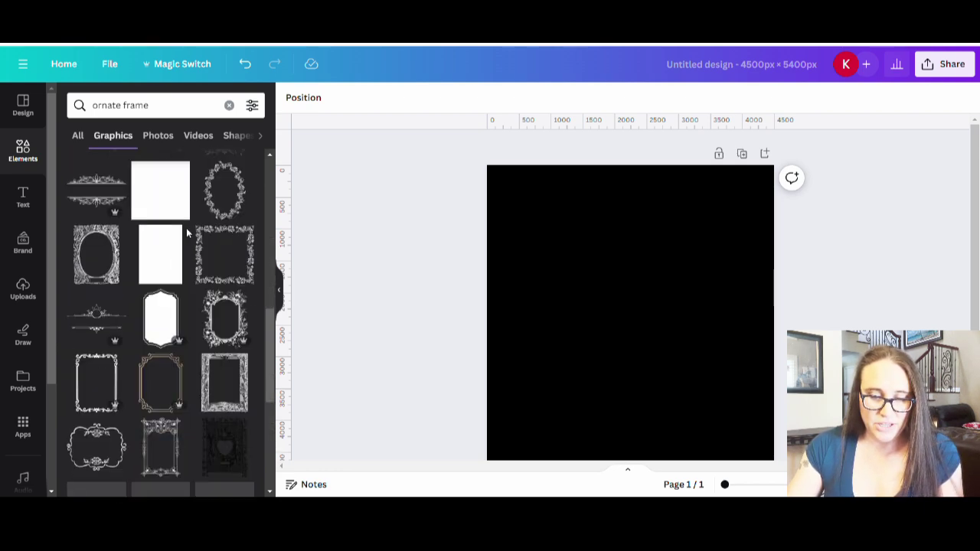
pyautogui.scroll(-4, 141, 314)
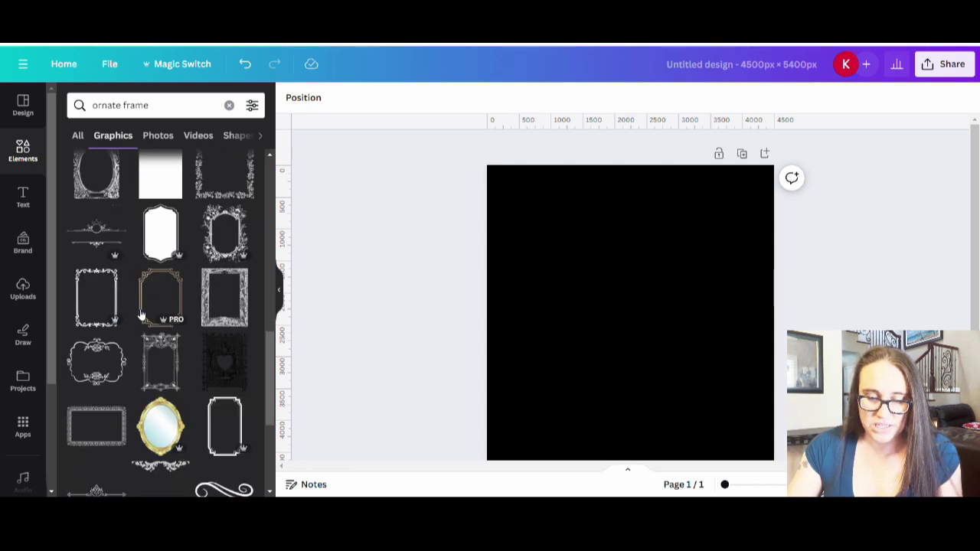
pyautogui.scroll(-2, 113, 375)
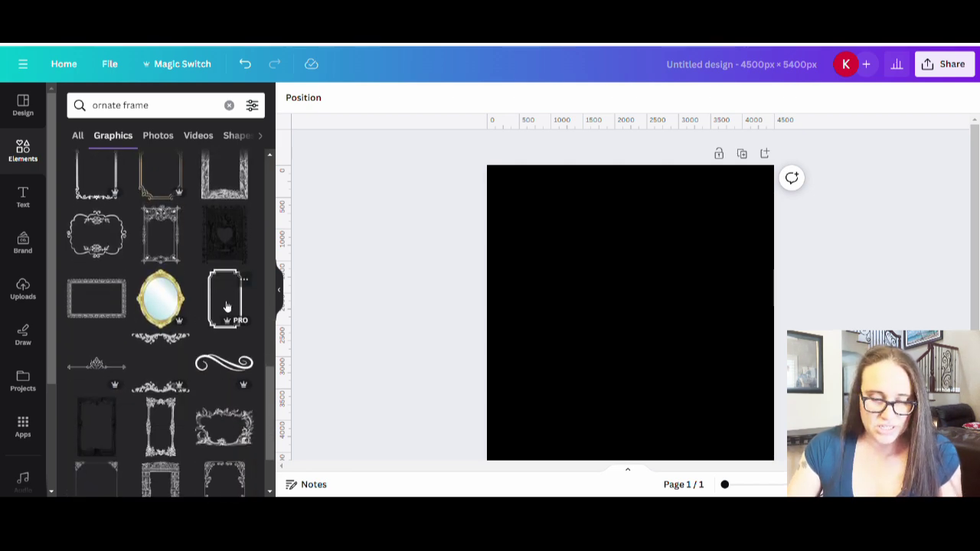
pyautogui.scroll(-2, 184, 315)
pyautogui.scroll(-4, 175, 326)
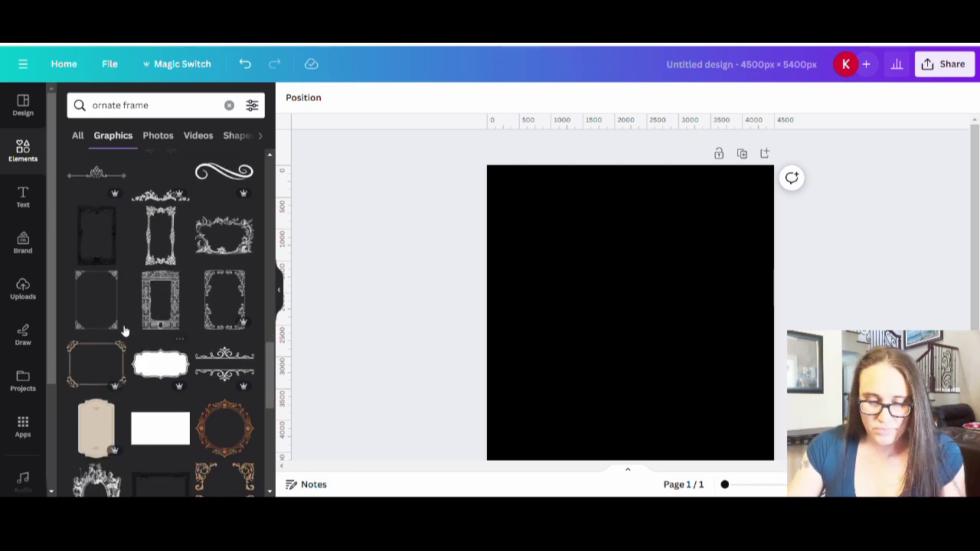
pyautogui.scroll(-5, 123, 329)
pyautogui.scroll(-7, 184, 276)
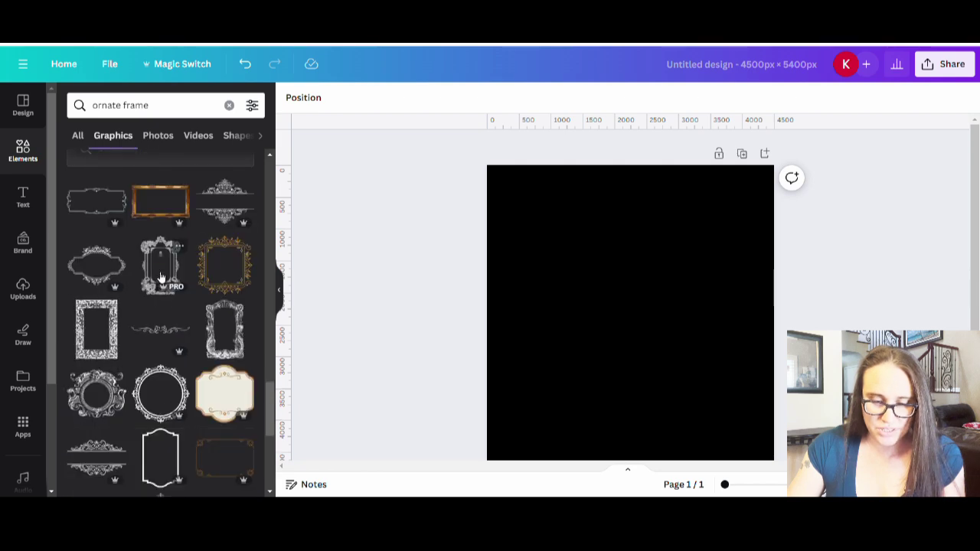
pyautogui.scroll(-4, 173, 279)
pyautogui.scroll(-2, 168, 256)
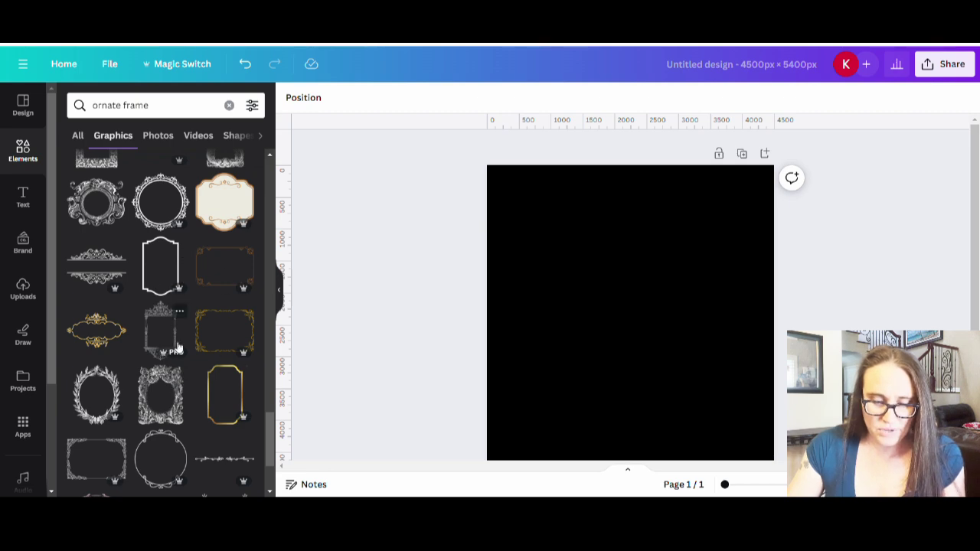
pyautogui.scroll(-4, 178, 306)
pyautogui.scroll(-5, 178, 305)
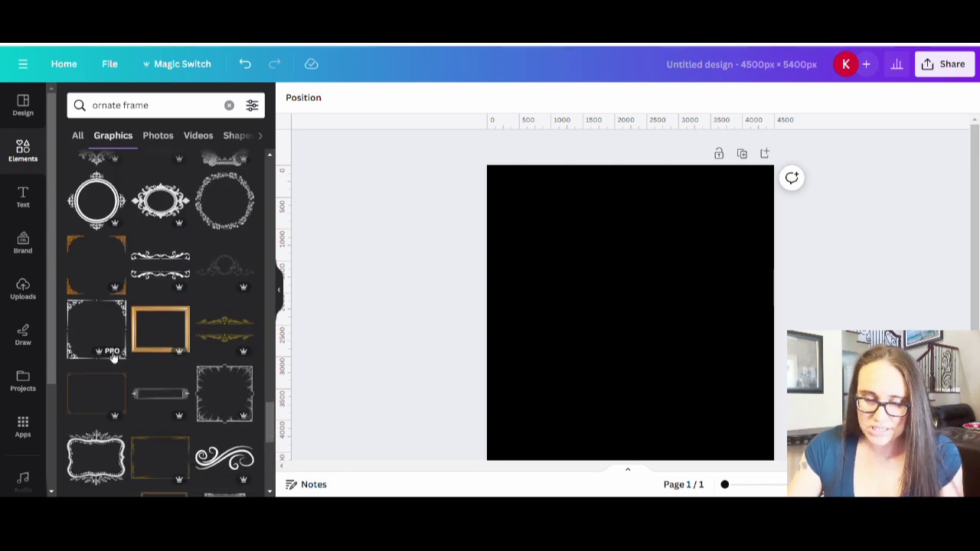
pyautogui.click(98, 331)
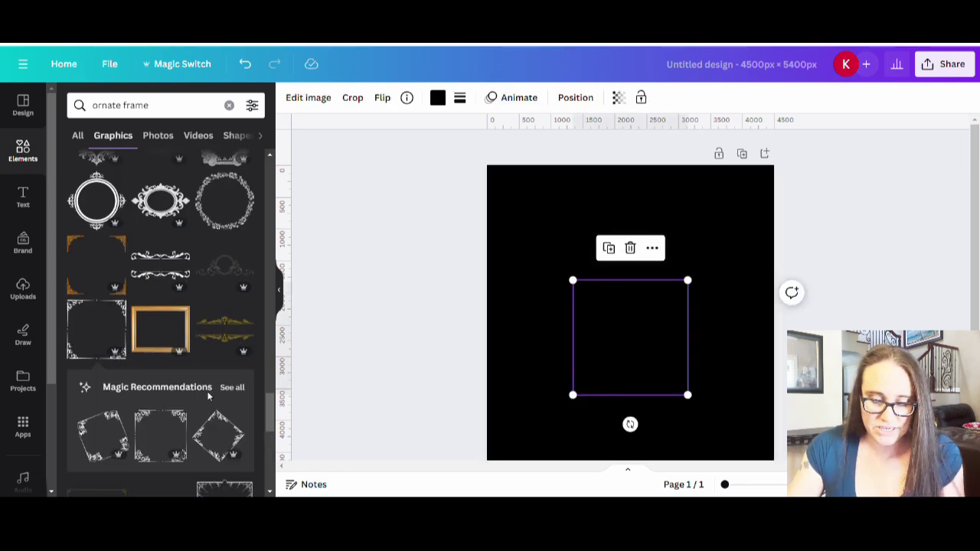
# - Colour the small ornate frame white
pyautogui.click(230, 387)
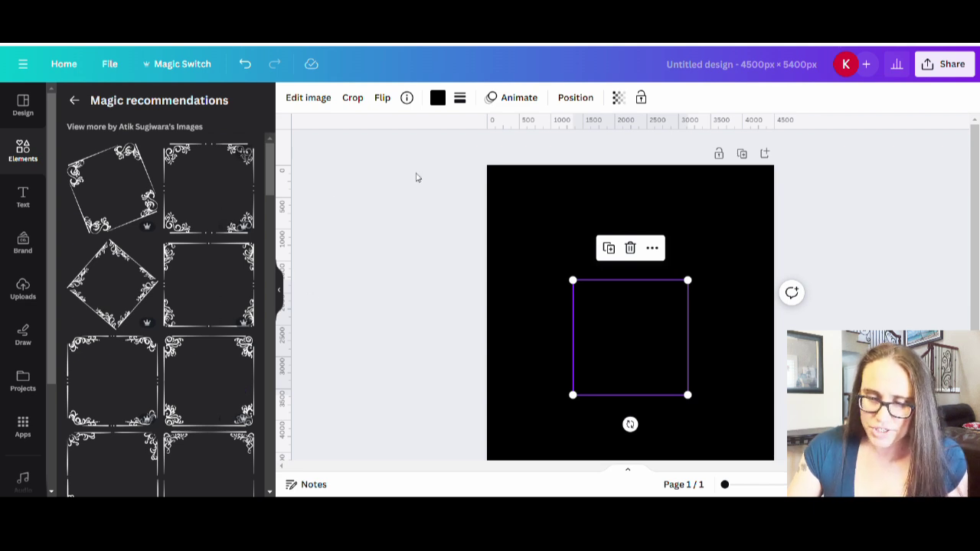
pyautogui.click(437, 97)
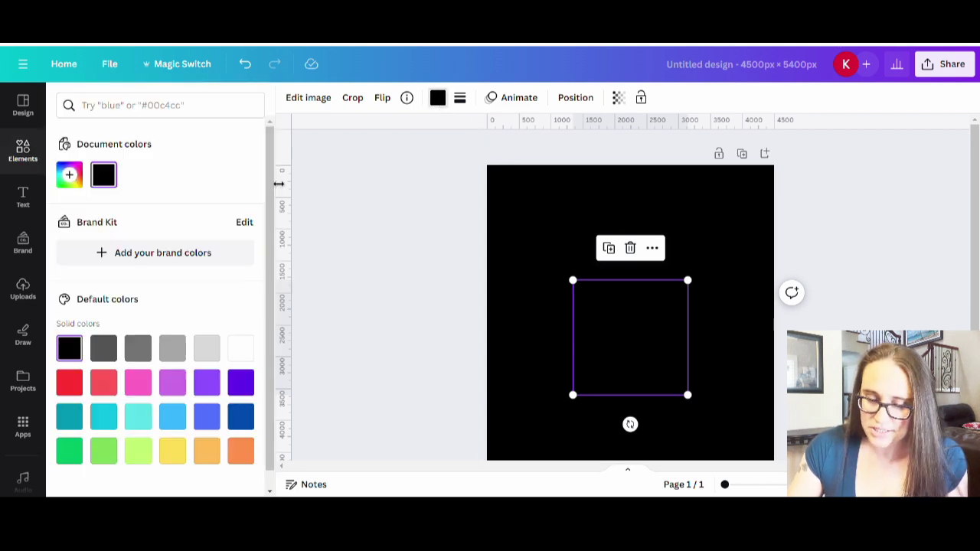
pyautogui.click(241, 348)
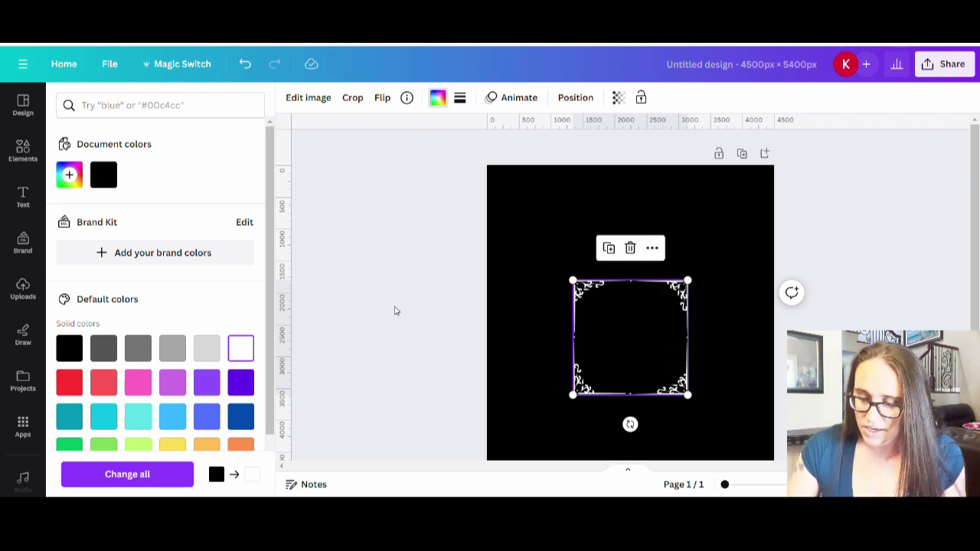
pyautogui.click(383, 312)
pyautogui.click(733, 315)
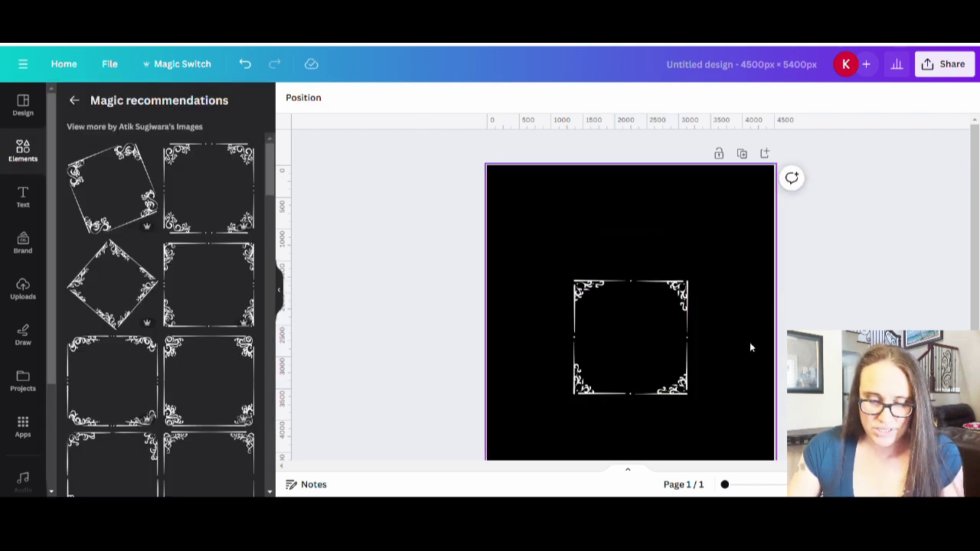
pyautogui.click(444, 370)
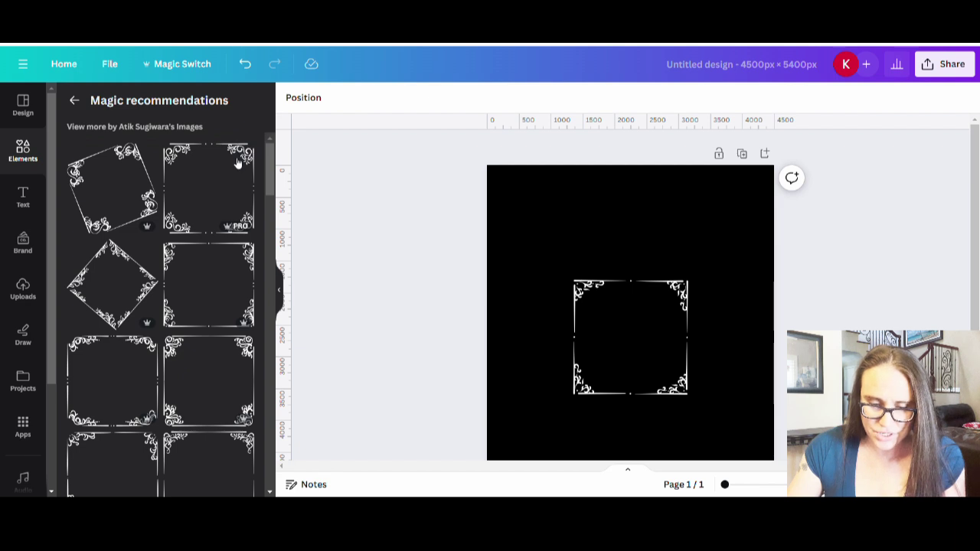
# - Browse the Magic recommendations for similar ornate frames from the same creator
pyautogui.scroll(-2, 192, 229)
pyautogui.scroll(-2, 211, 413)
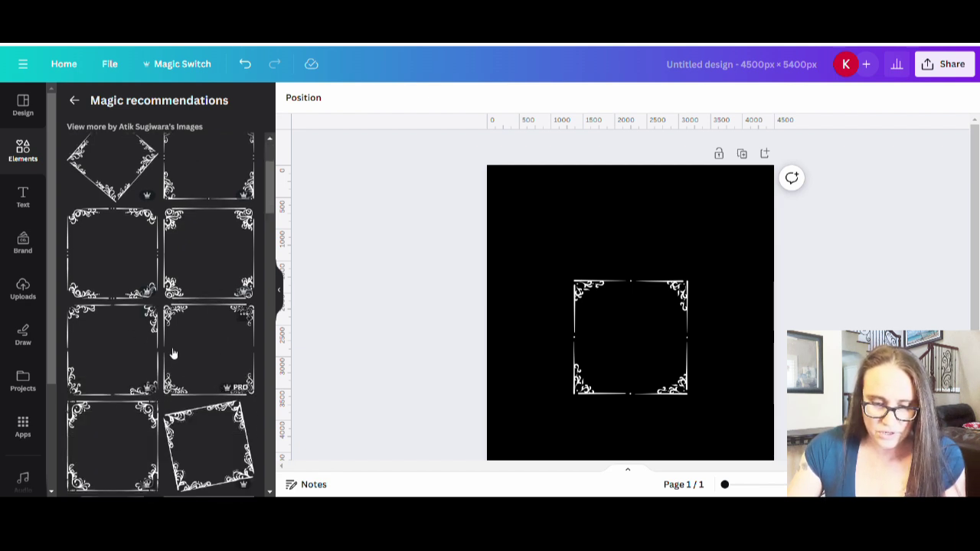
pyautogui.scroll(-2, 131, 352)
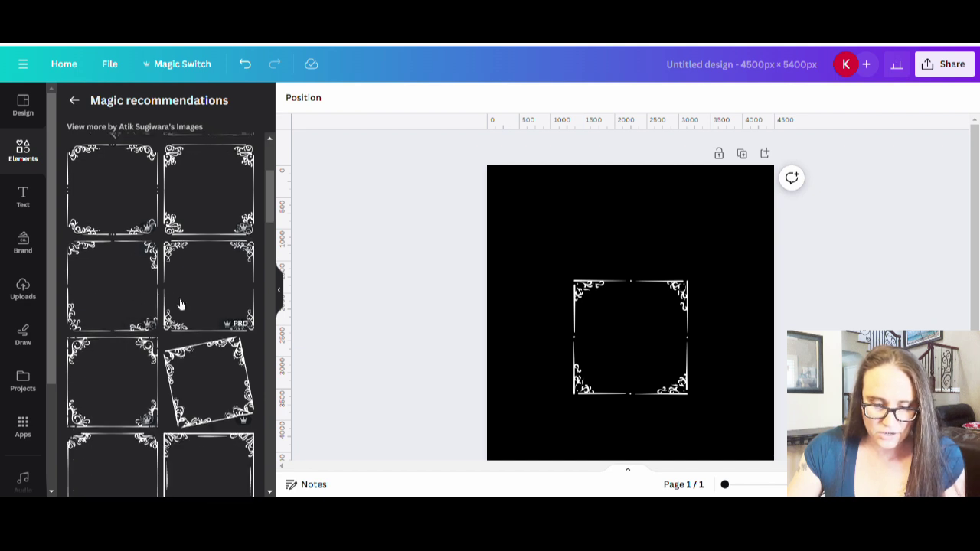
pyautogui.scroll(-2, 180, 305)
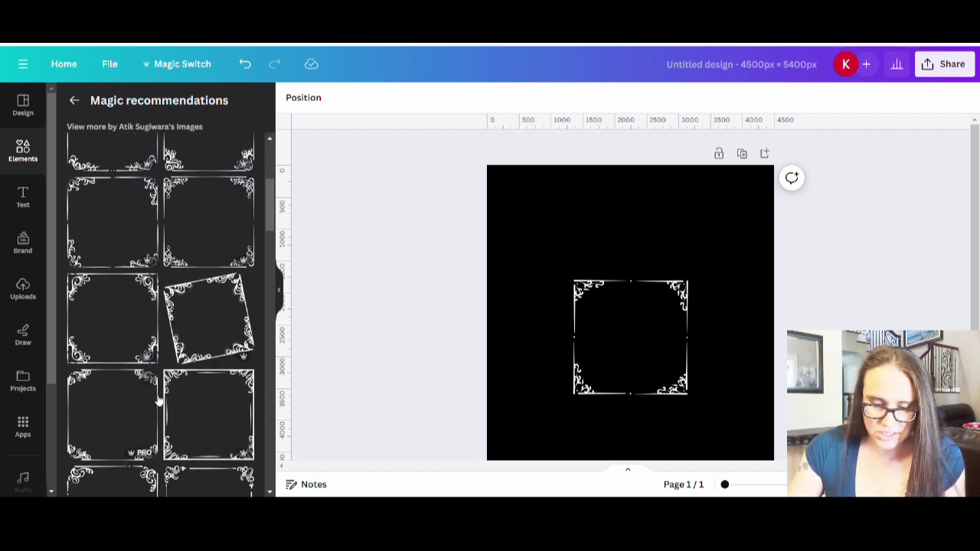
pyautogui.scroll(-2, 226, 417)
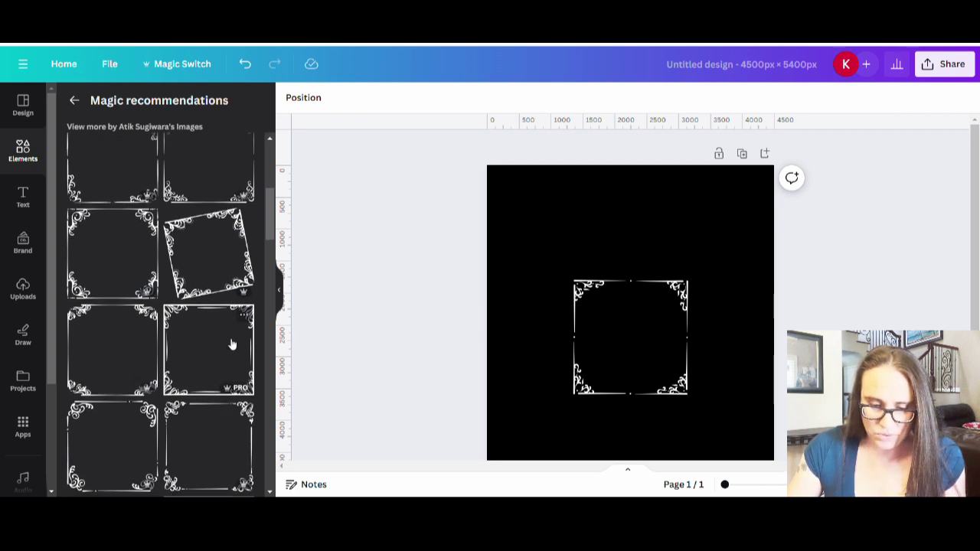
pyautogui.scroll(-2, 232, 344)
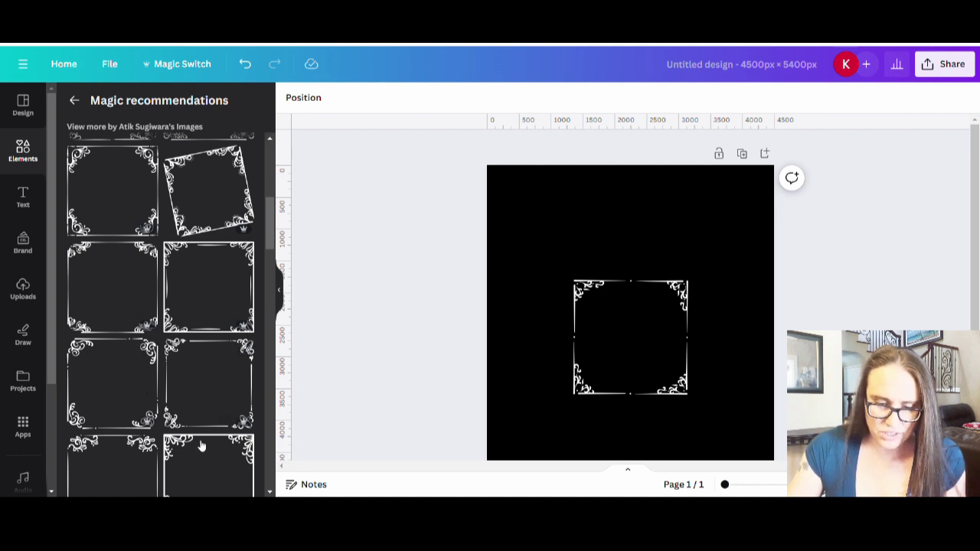
pyautogui.scroll(-2, 184, 383)
pyautogui.scroll(-1, 214, 356)
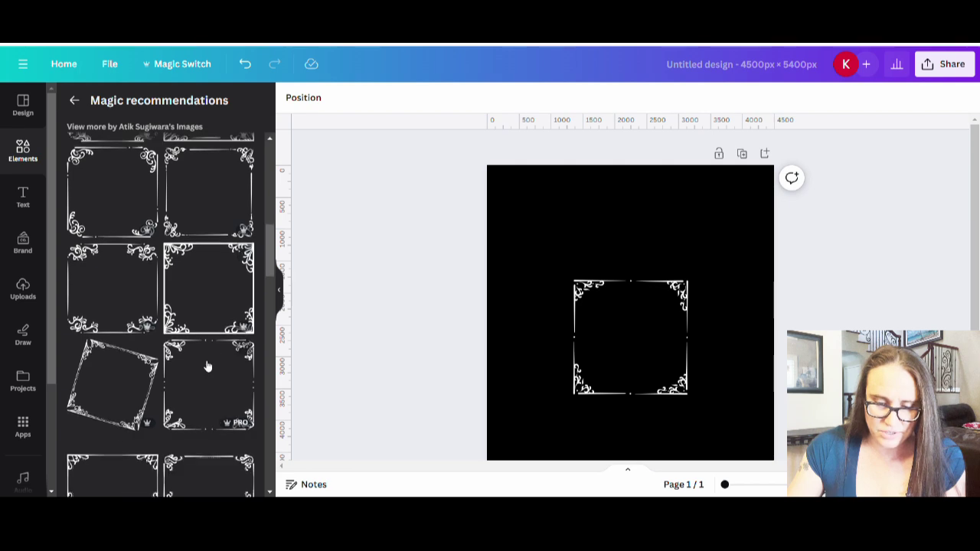
pyautogui.scroll(-2, 208, 400)
pyautogui.scroll(4, 211, 402)
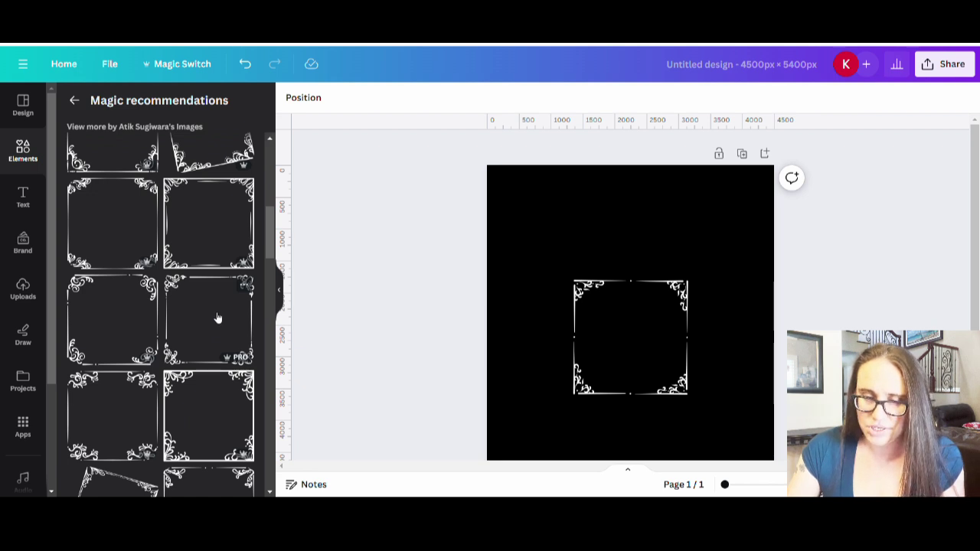
# - Add a swirled-corner ornate frame from the recommendations and colour it white
pyautogui.click(218, 318)
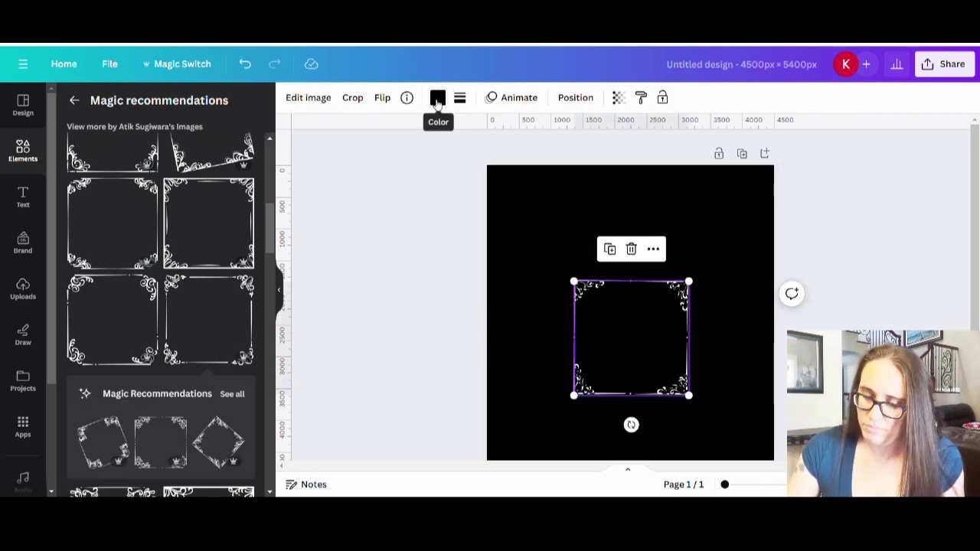
pyautogui.click(437, 97)
pyautogui.click(138, 174)
pyautogui.hotkey('ctrl', 'z')
pyautogui.hotkey('ctrl', 'z')
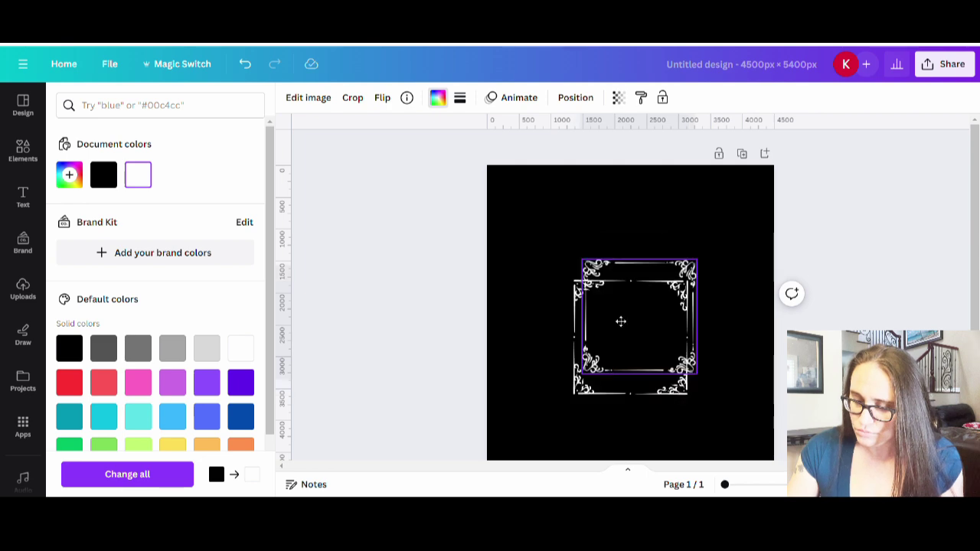
pyautogui.click(531, 313)
# - Enlarge the white frame to fill most of the black page and centre it
pyautogui.moveTo(653, 302); pyautogui.dragTo(578, 302)
pyautogui.moveTo(636, 322); pyautogui.dragTo(771, 460)
pyautogui.moveTo(696, 381); pyautogui.dragTo(686, 355)
pyautogui.moveTo(757, 430); pyautogui.dragTo(768, 441)
pyautogui.moveTo(711, 398); pyautogui.dragTo(706, 399)
pyautogui.click(847, 317)
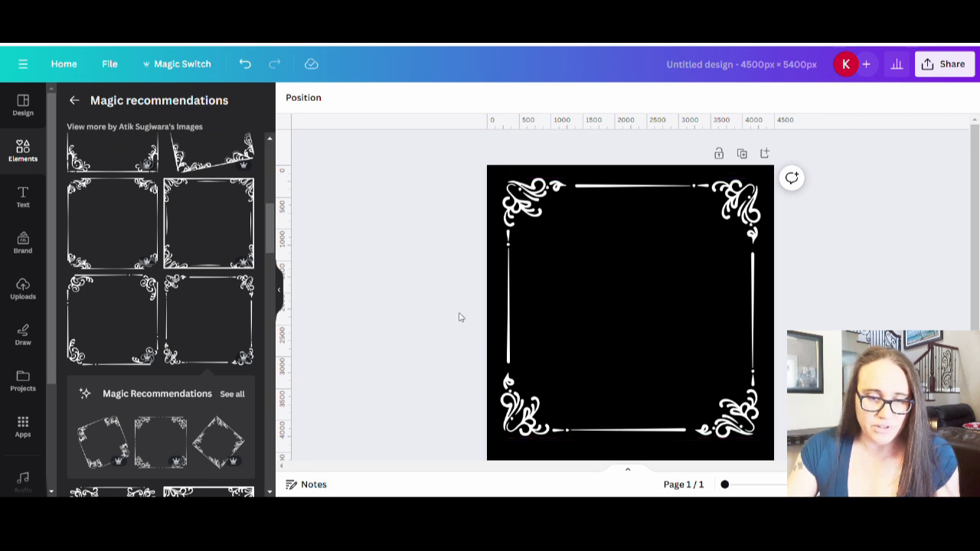
# - Search the graphics for 'cupid' and browse the results
pyautogui.click(80, 104)
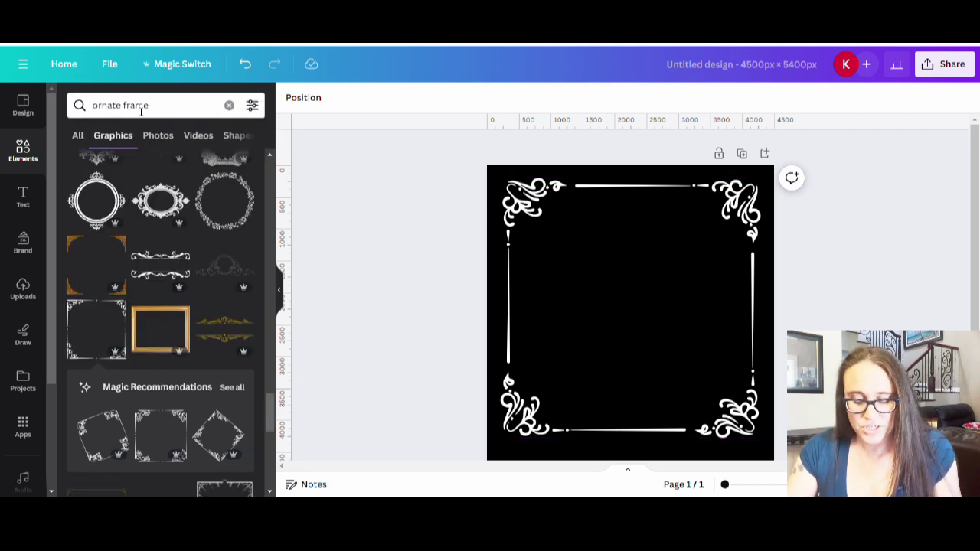
pyautogui.click(180, 113)
pyautogui.write('cupid')
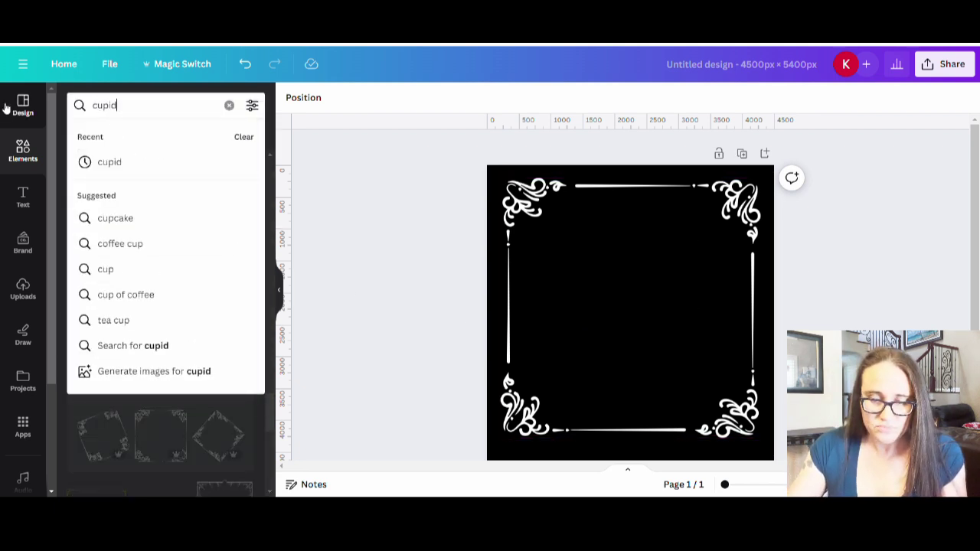
pyautogui.press('Return')
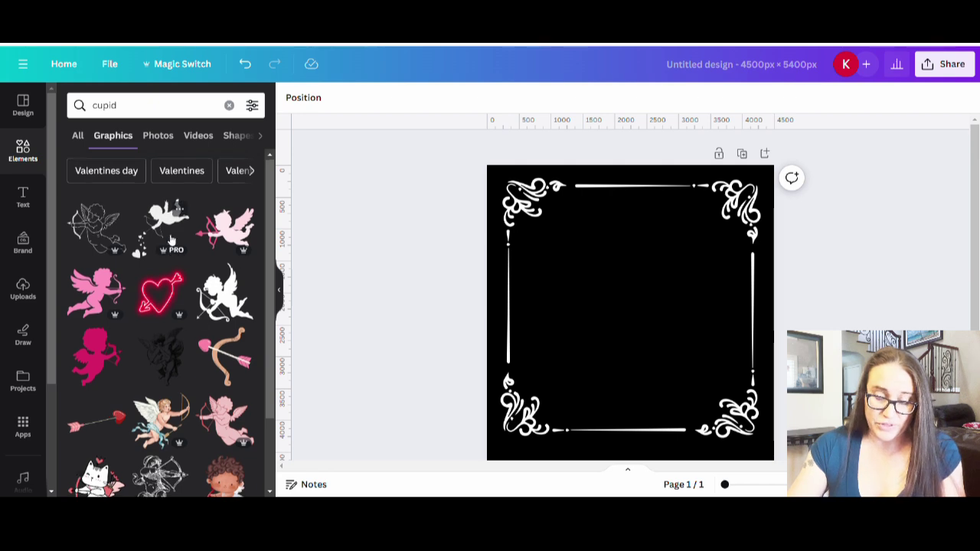
pyautogui.scroll(-4, 199, 203)
pyautogui.scroll(-2, 221, 306)
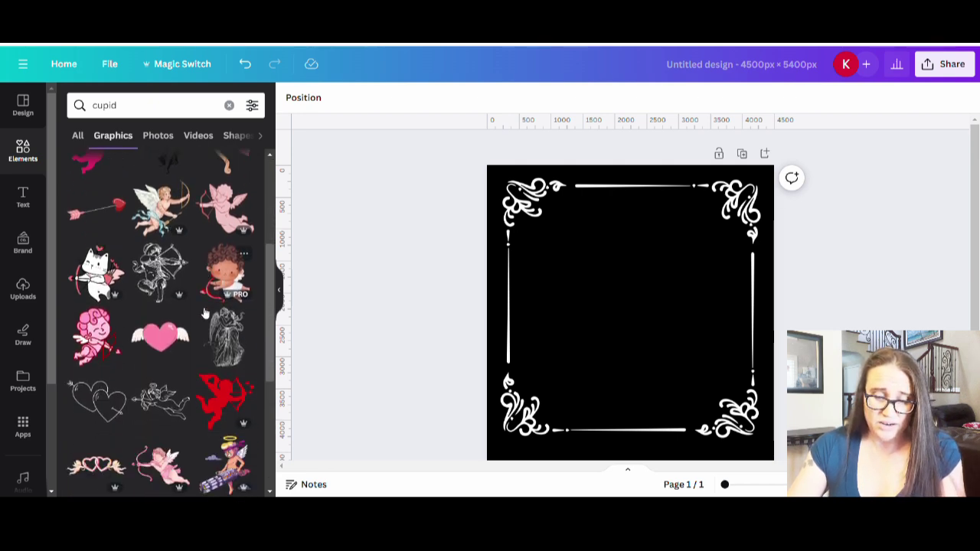
pyautogui.scroll(-5, 220, 322)
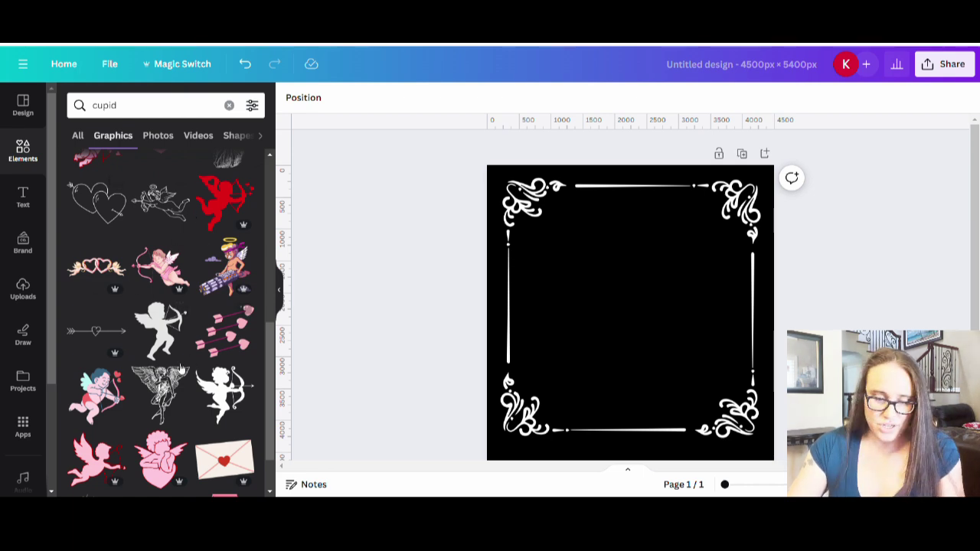
pyautogui.scroll(-4, 230, 414)
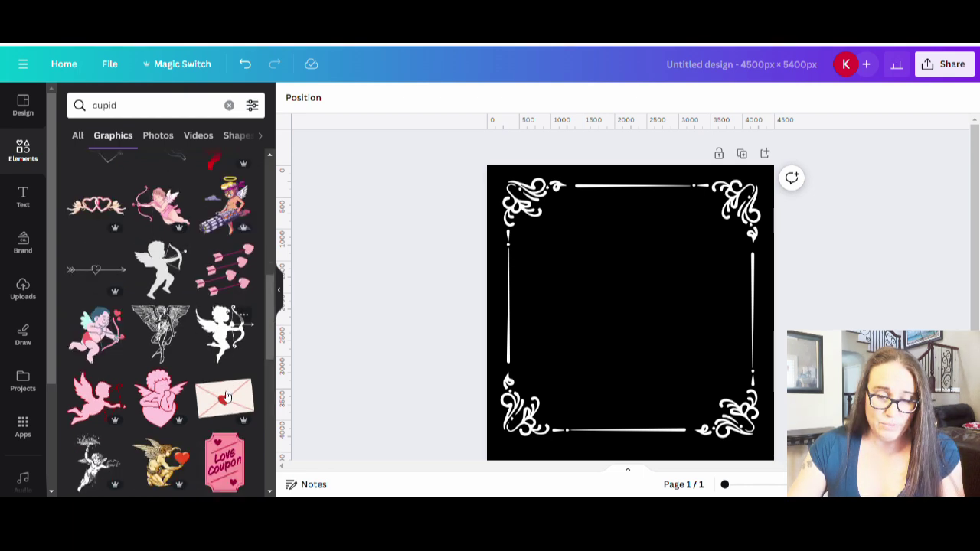
pyautogui.scroll(-4, 191, 474)
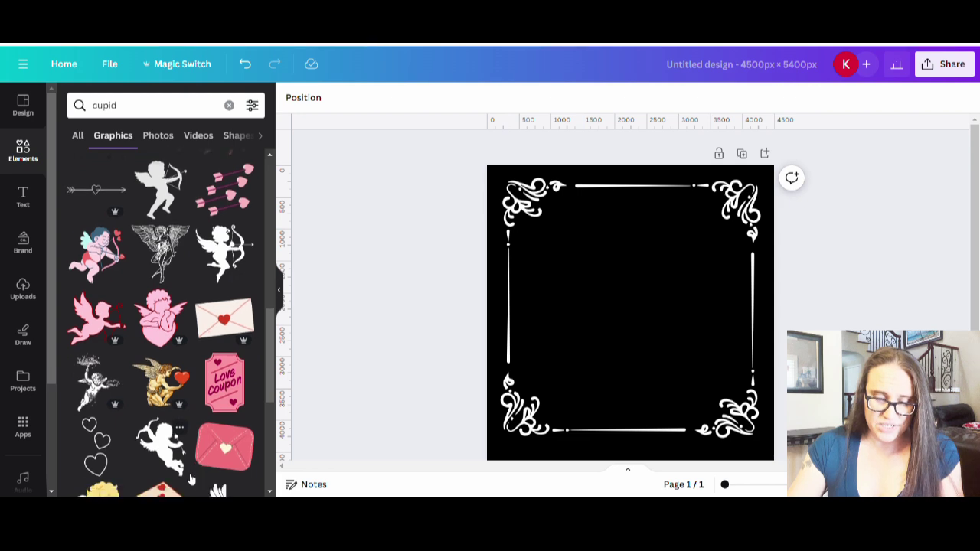
pyautogui.scroll(5, 191, 460)
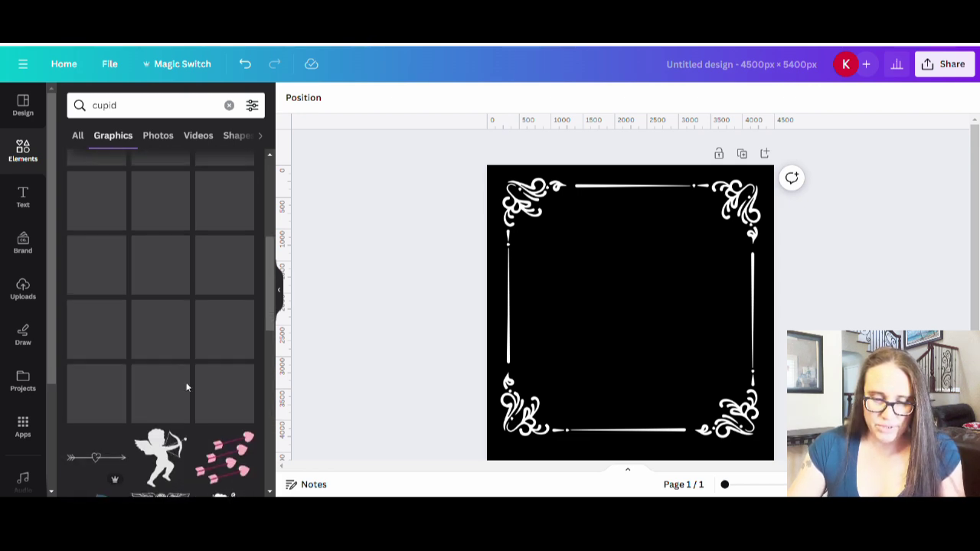
# - Add the cupid silhouette, make it white, raise it in the frame and tilt it about 9°
pyautogui.click(222, 320)
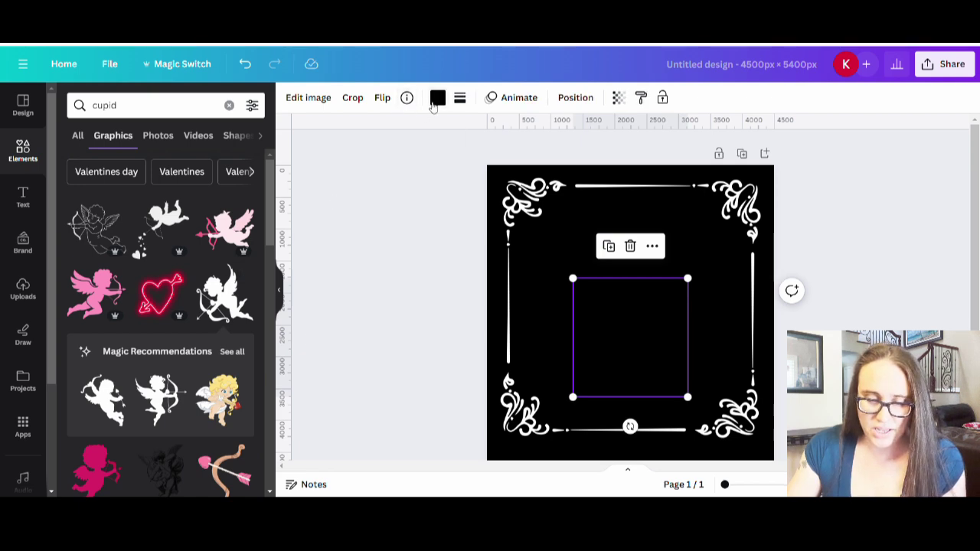
pyautogui.click(435, 101)
pyautogui.click(240, 348)
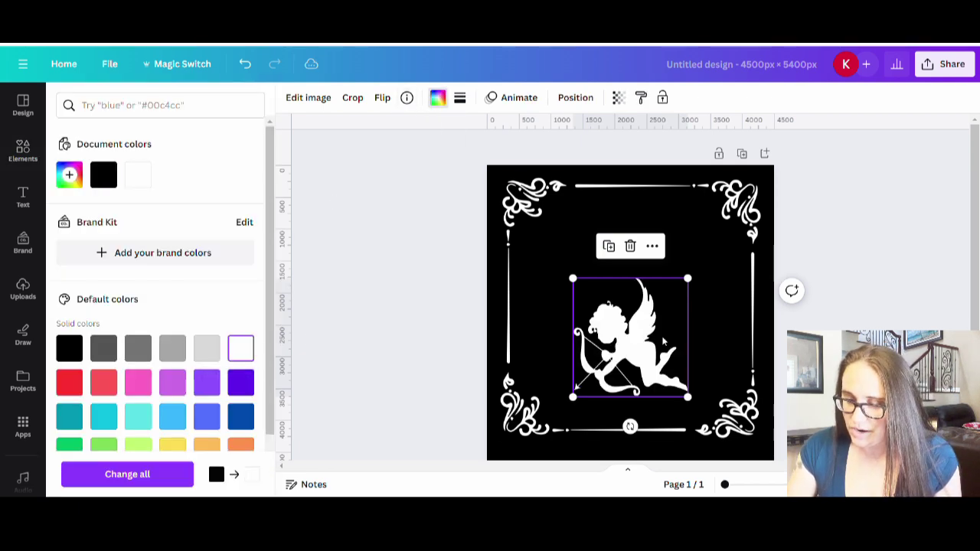
pyautogui.moveTo(612, 346); pyautogui.dragTo(612, 317)
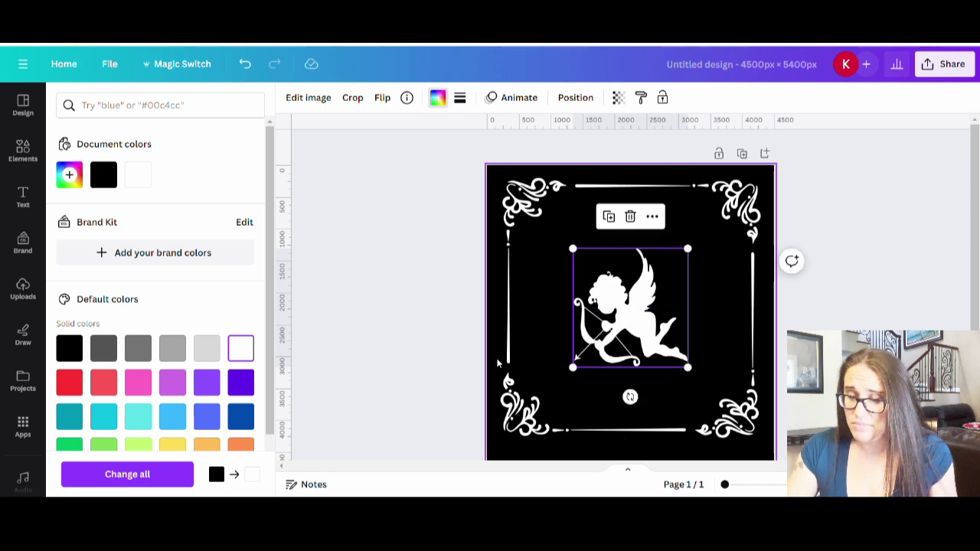
pyautogui.press('Escape')
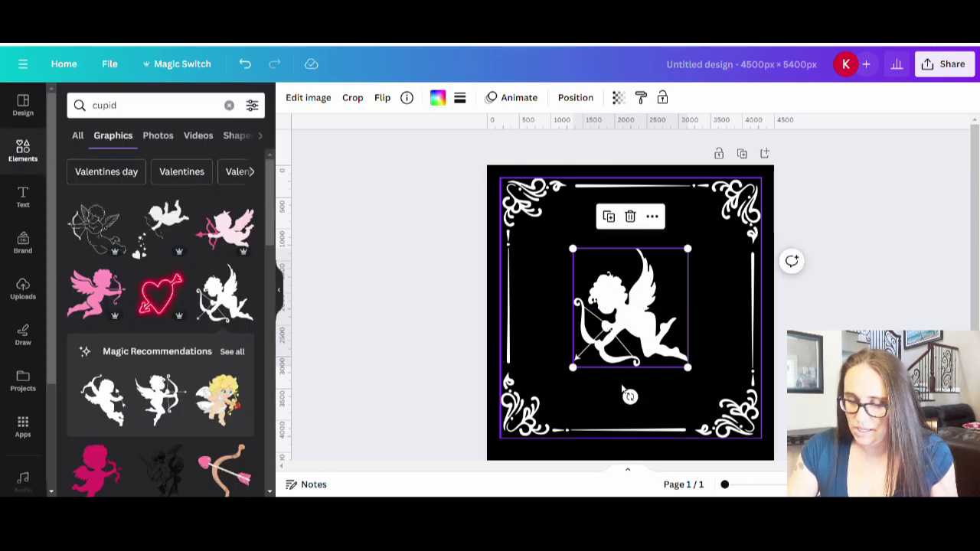
pyautogui.moveTo(629, 397); pyautogui.dragTo(620, 402)
pyautogui.click(470, 363)
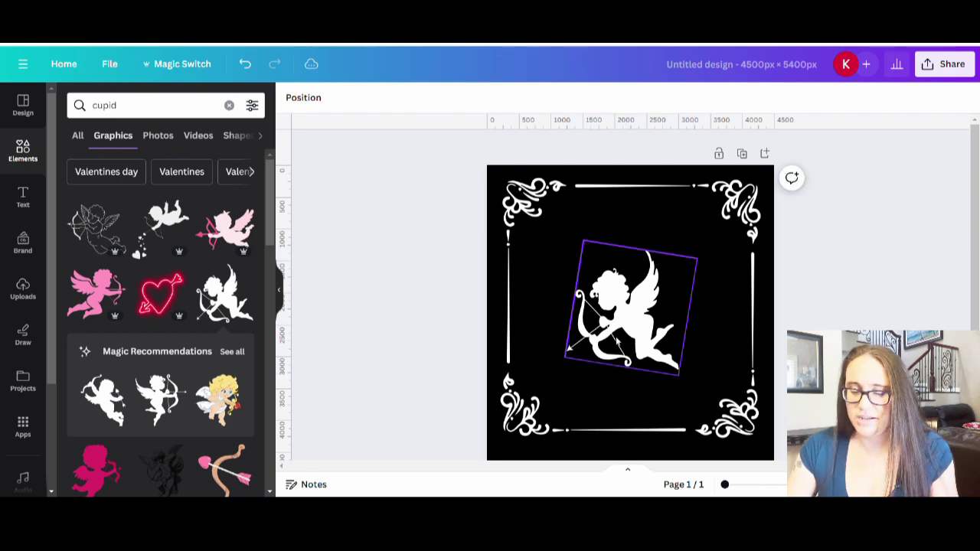
pyautogui.click(650, 337)
# - Add a text box reading 'Not Today'
pyautogui.click(474, 333)
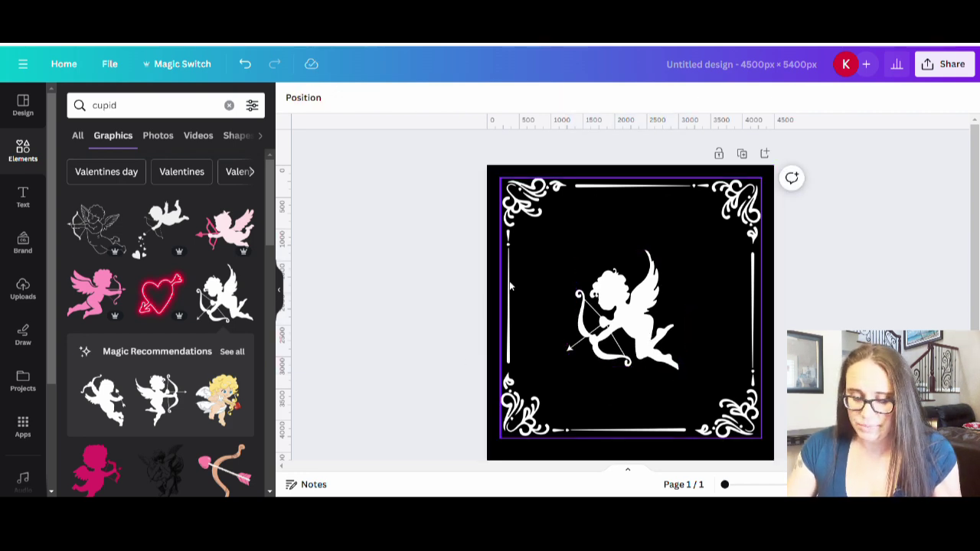
pyautogui.press('t')
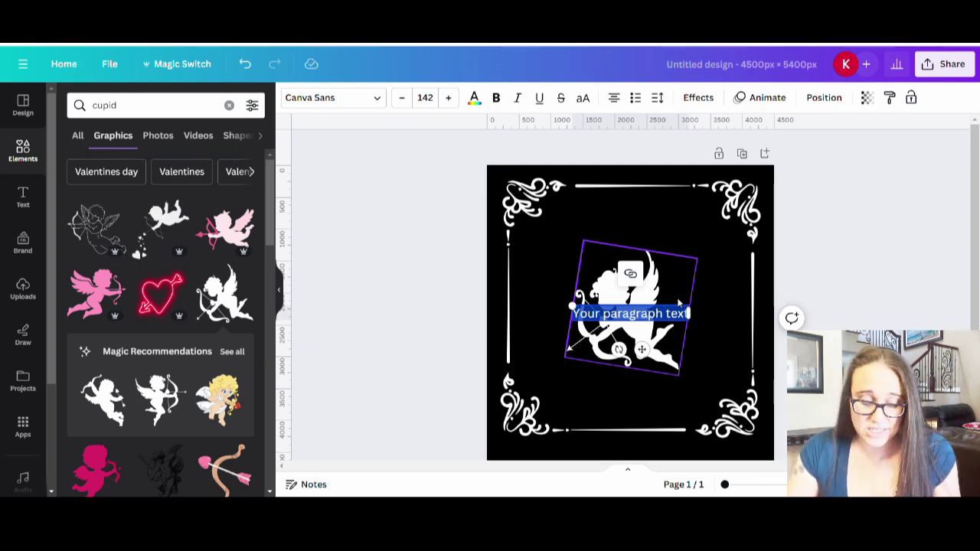
pyautogui.write('Not ')
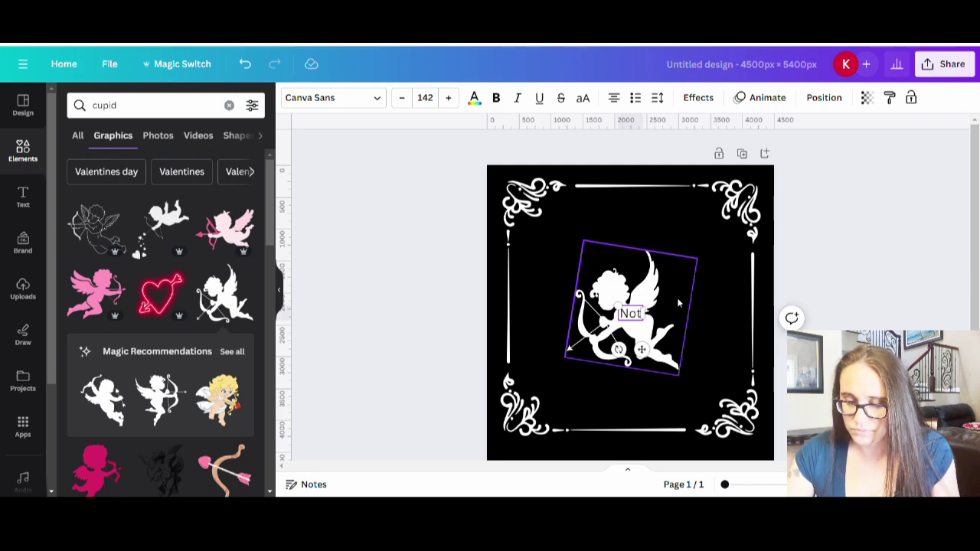
pyautogui.write('Toda')
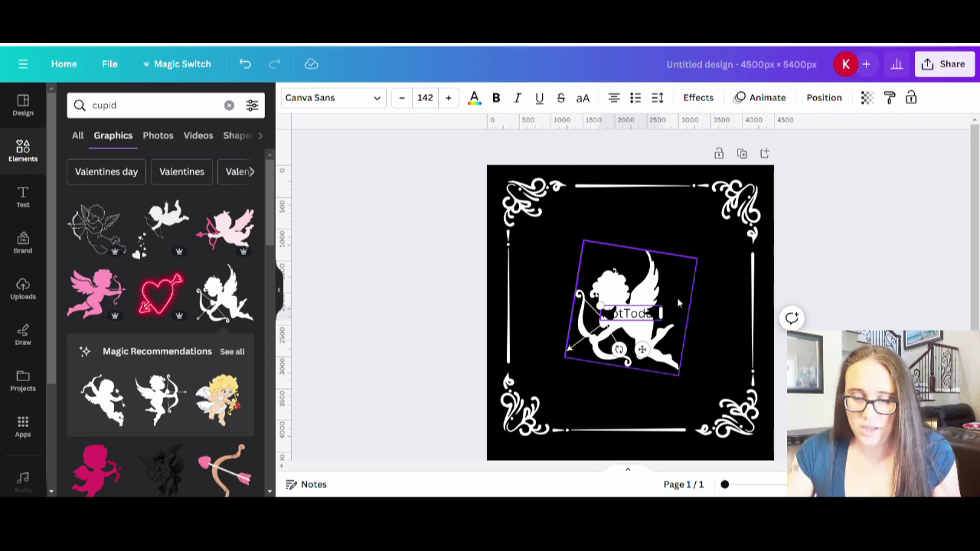
pyautogui.write('y')
pyautogui.press('Left')
pyautogui.press('Left')
pyautogui.press('Left')
pyautogui.press('Left')
pyautogui.press('Left')
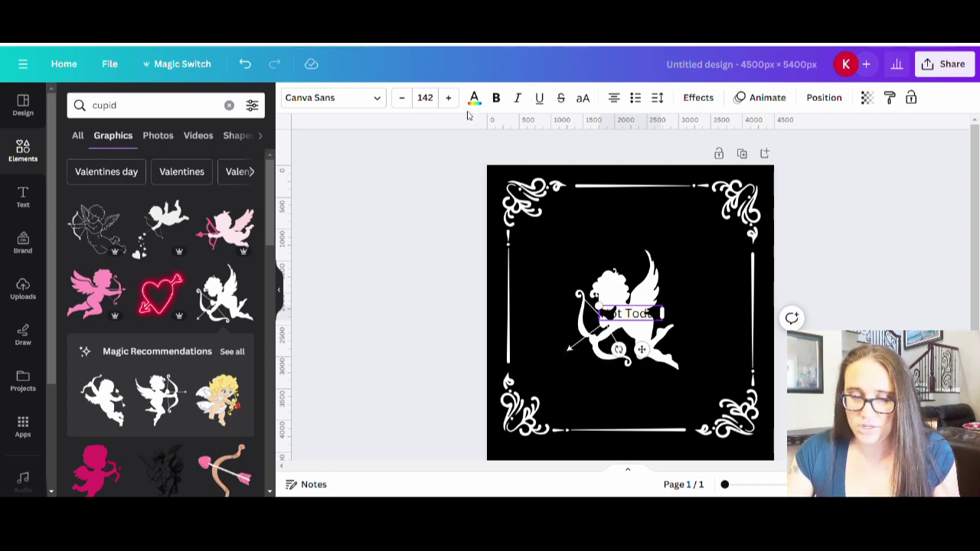
pyautogui.press('Escape')
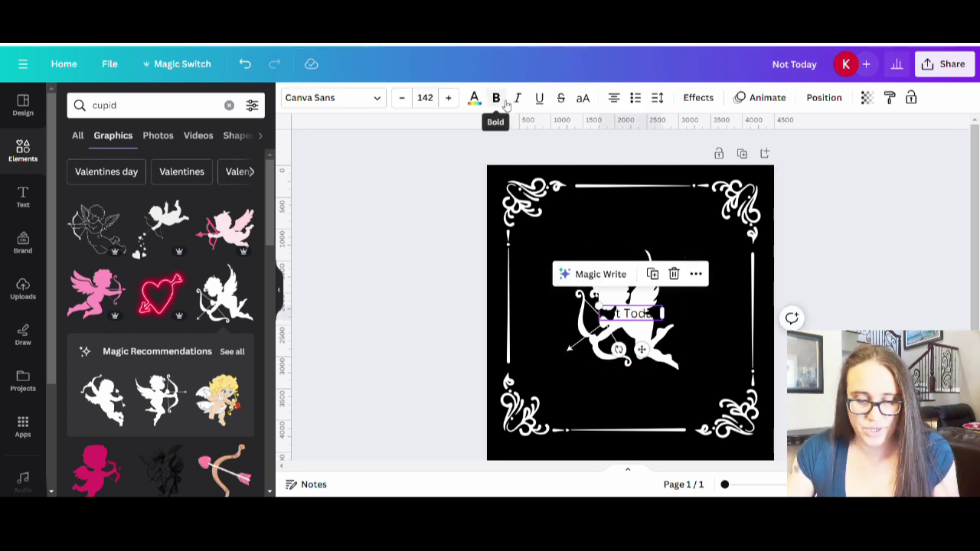
# - Make the 'Not Today' text white and move it above the cupid
pyautogui.click(474, 97)
pyautogui.click(240, 349)
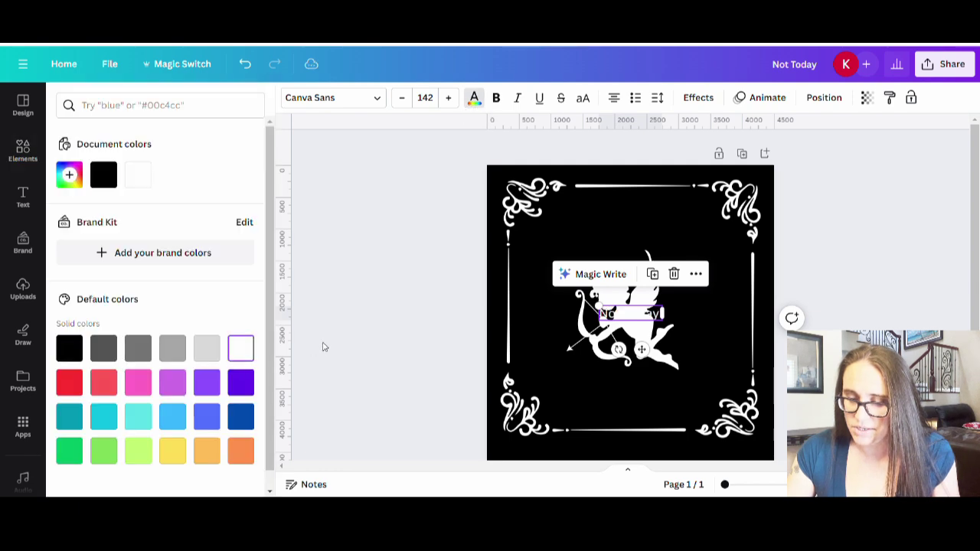
pyautogui.click(635, 337)
pyautogui.click(626, 310)
pyautogui.moveTo(627, 310); pyautogui.dragTo(692, 240)
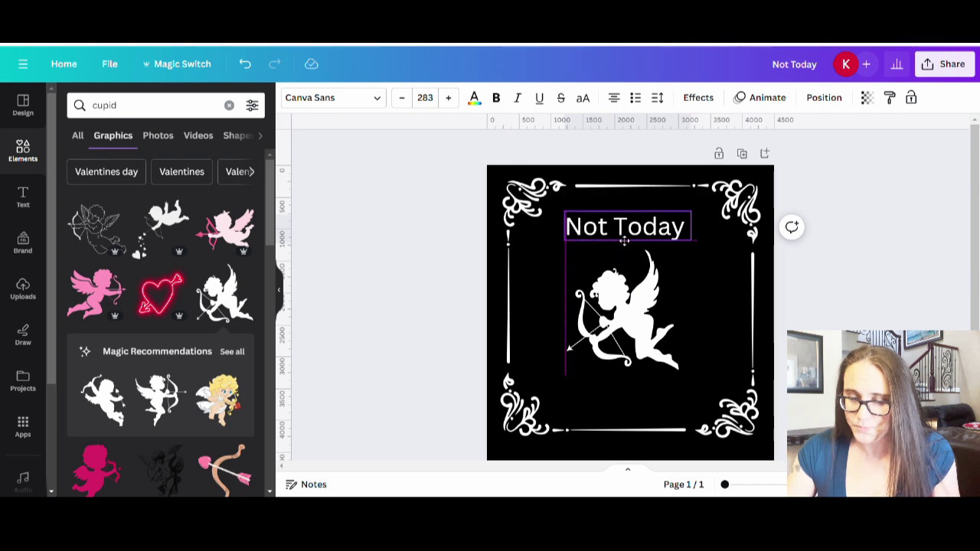
pyautogui.moveTo(625, 241); pyautogui.dragTo(624, 228)
# - Add a new text box reading 'cupid'
pyautogui.click(399, 303)
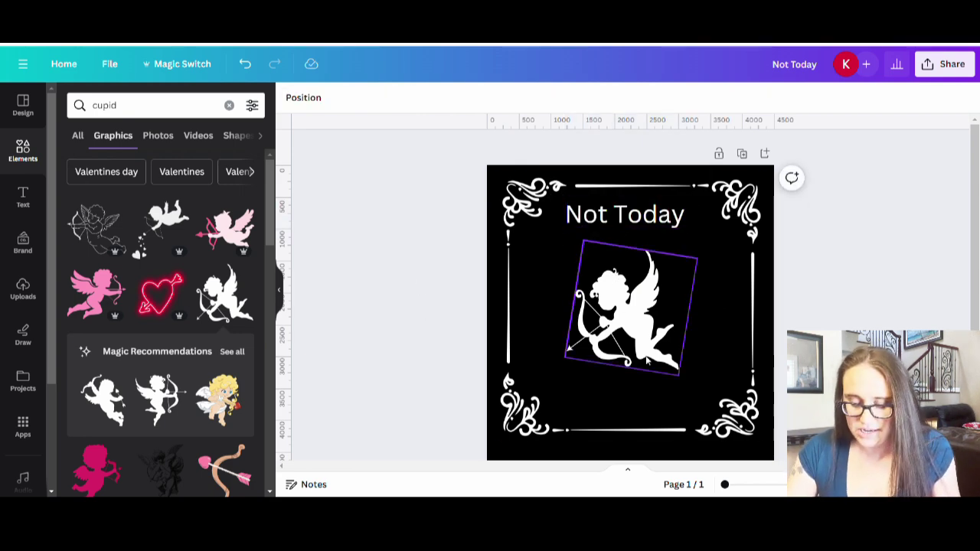
pyautogui.press('t')
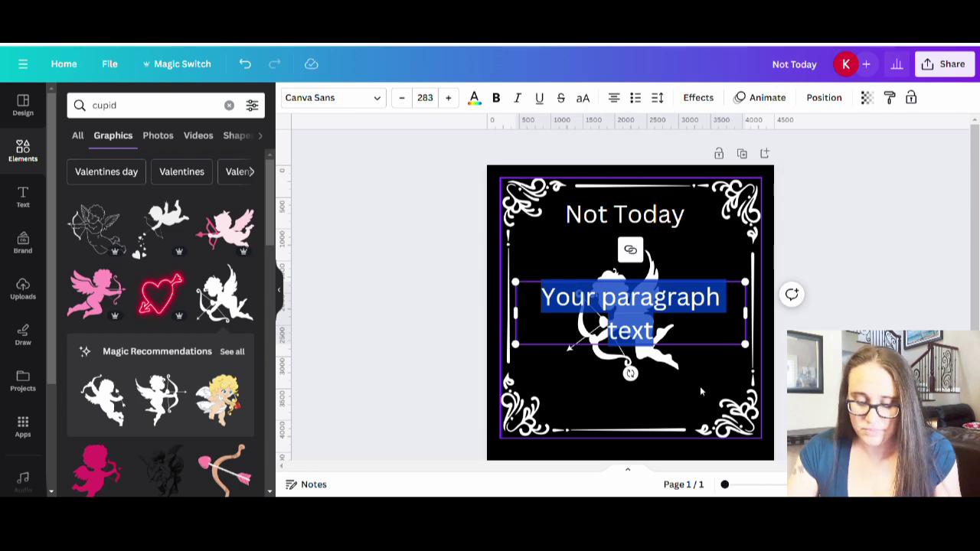
pyautogui.press('BackSpace')
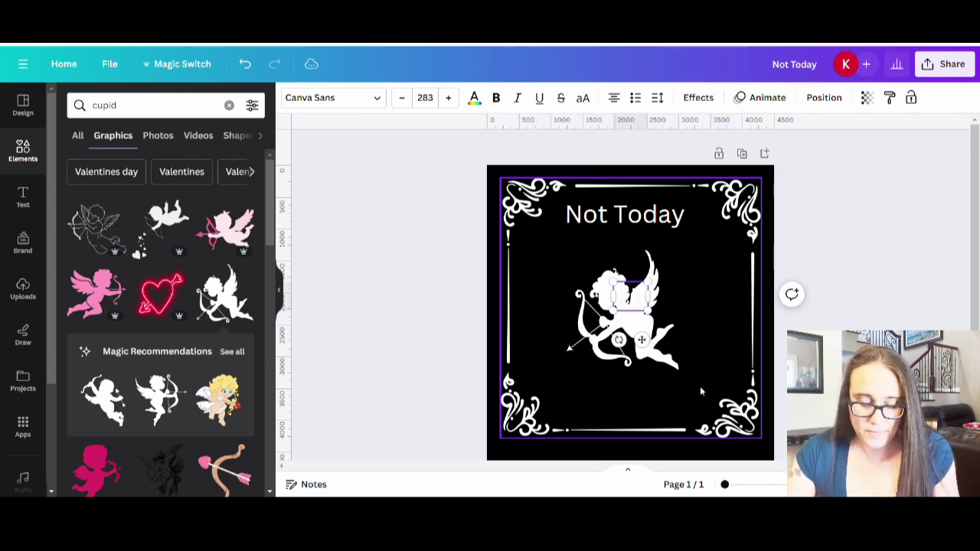
pyautogui.write('N')
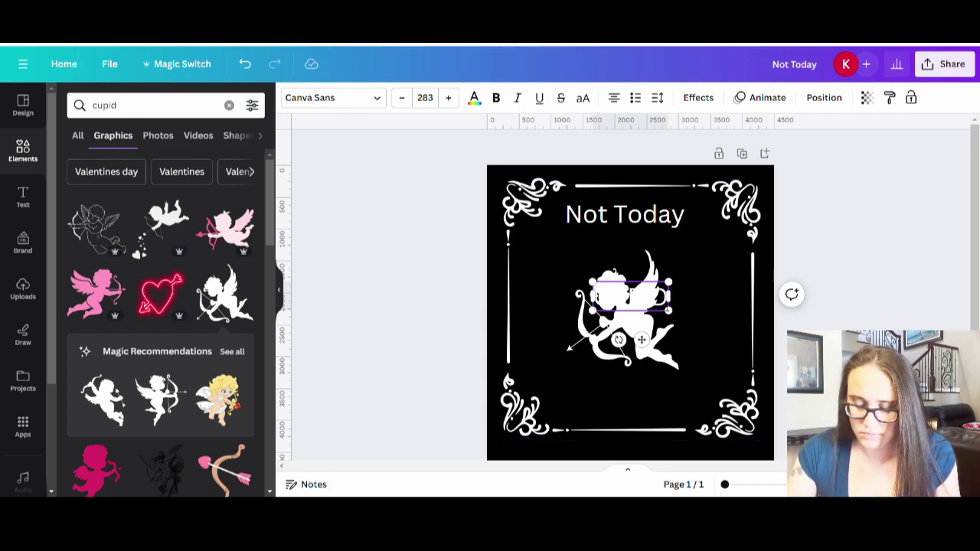
pyautogui.hotkey('ctrl', 'a')
pyautogui.write('cupid')
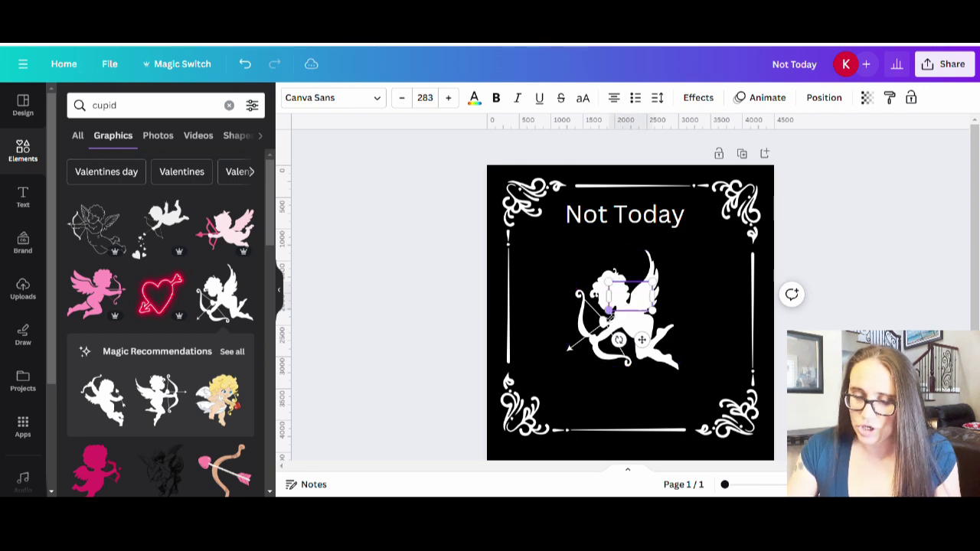
pyautogui.write('s')
# - Move the 'cupid' text beneath the cupid graphic and centre it
pyautogui.click(628, 302)
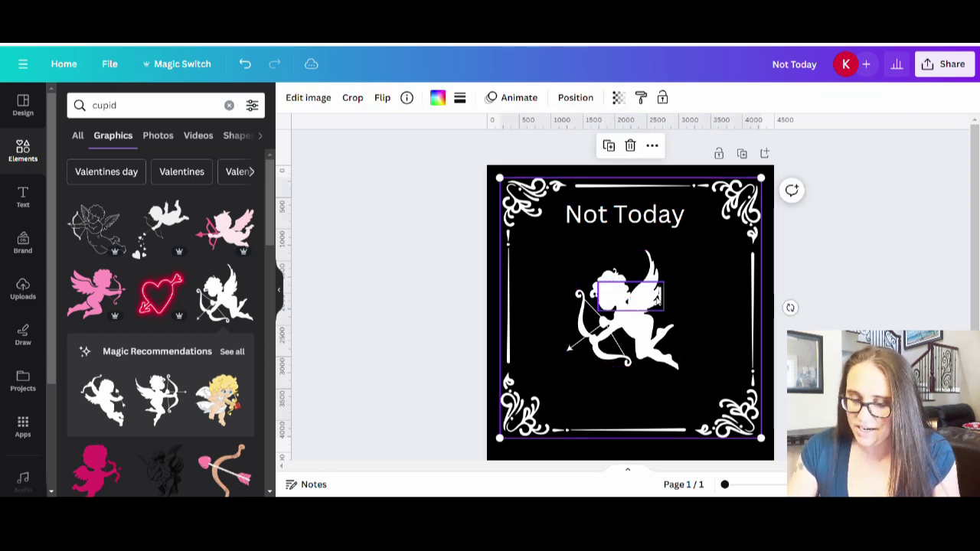
pyautogui.moveTo(628, 298); pyautogui.dragTo(696, 419)
pyautogui.moveTo(636, 400)
pyautogui.mouseDown()
pyautogui.moveTo(614, 401)
pyautogui.moveTo(623, 402)
pyautogui.mouseUp()
pyautogui.click(702, 296)
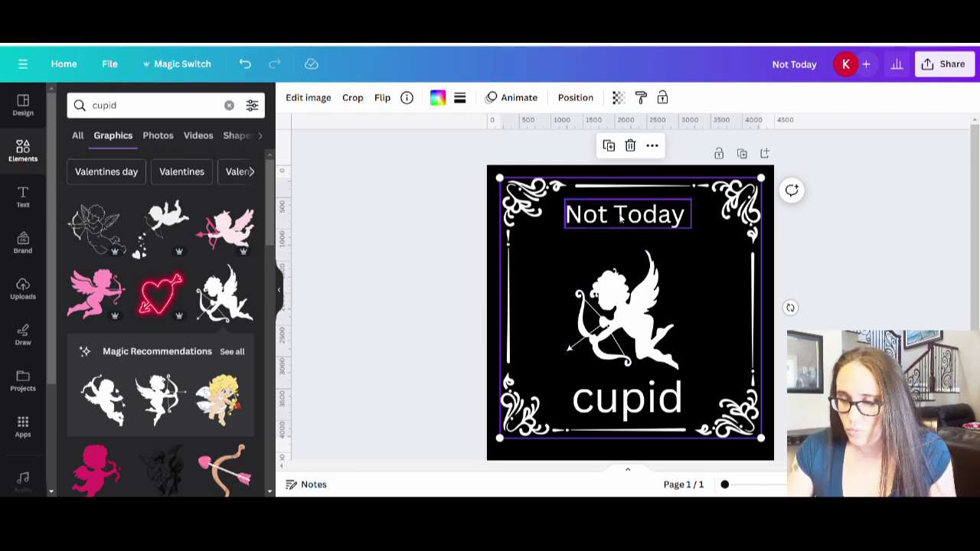
# - Correct the last letter of 'Today' in the Not Today text
pyautogui.click(675, 220)
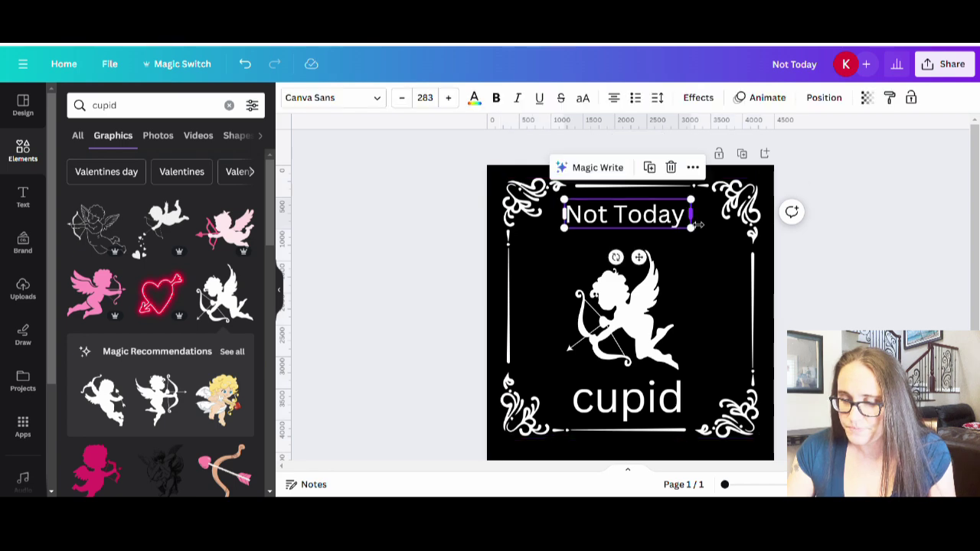
pyautogui.moveTo(698, 223)
pyautogui.mouseDown()
pyautogui.moveTo(684, 221)
pyautogui.moveTo(698, 222)
pyautogui.mouseUp()
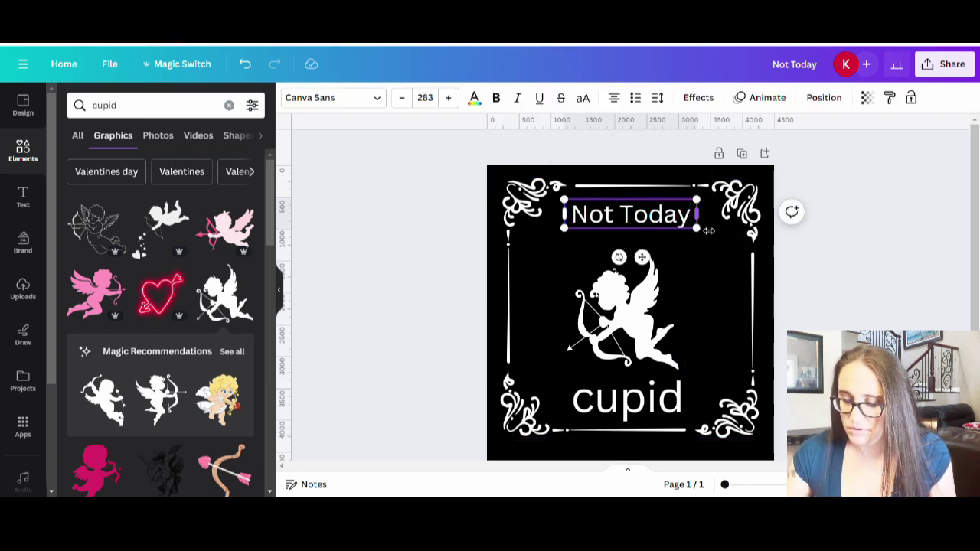
pyautogui.press('BackSpace')
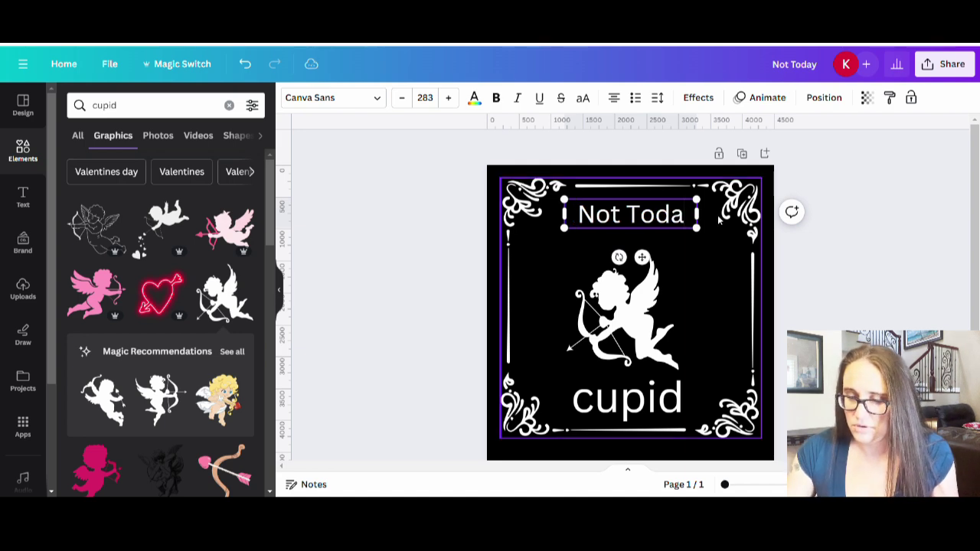
pyautogui.write('y')
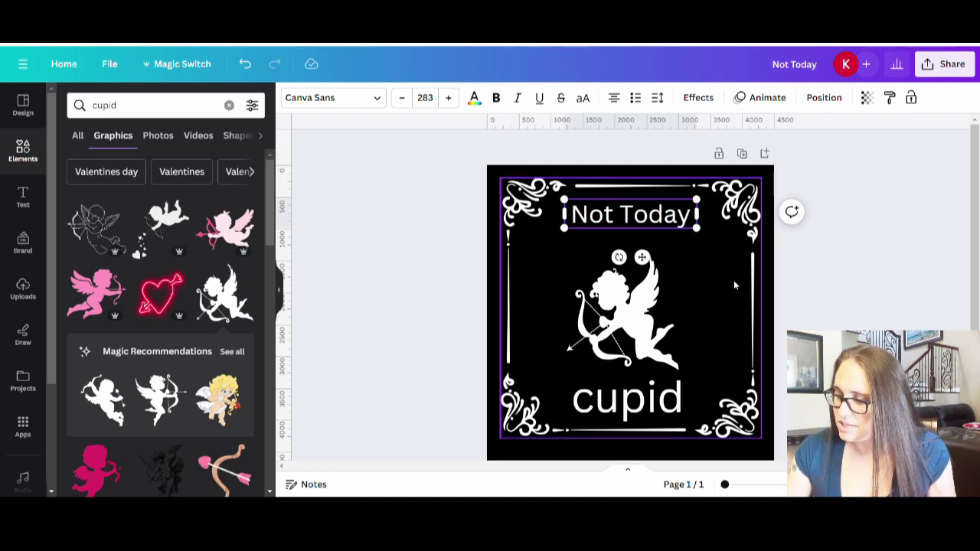
pyautogui.click(733, 285)
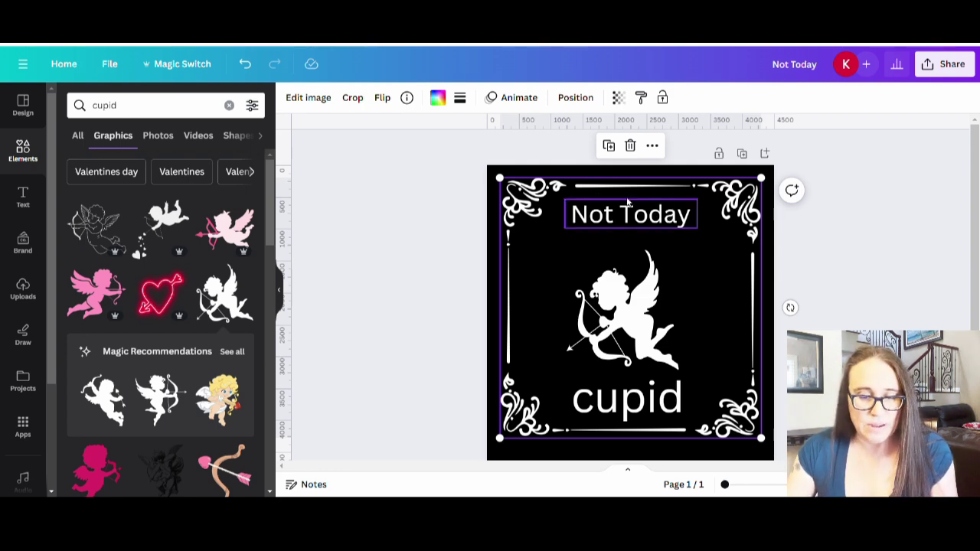
# - Change the 'Not Today' font to Butterfly Wish
pyautogui.click(628, 208)
pyautogui.click(372, 102)
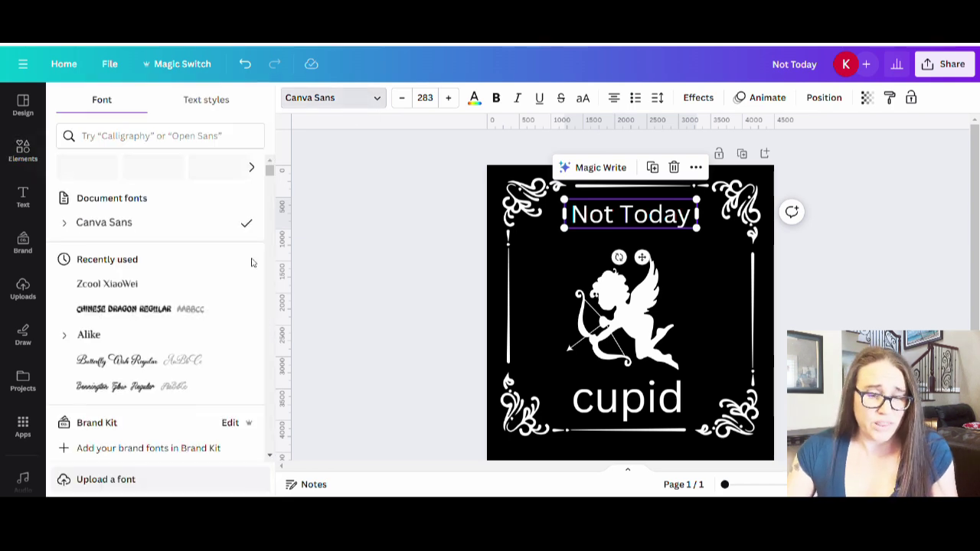
pyautogui.click(143, 143)
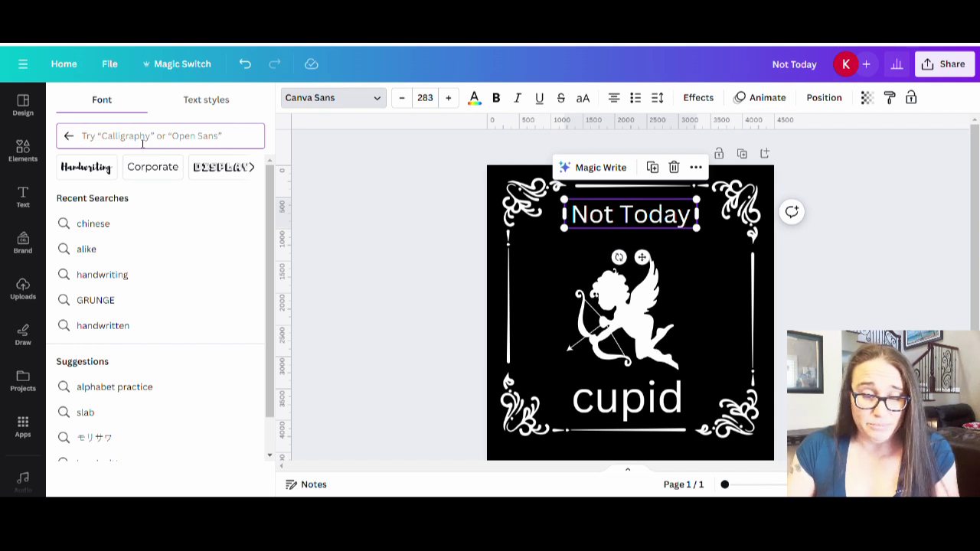
pyautogui.write('butterfly')
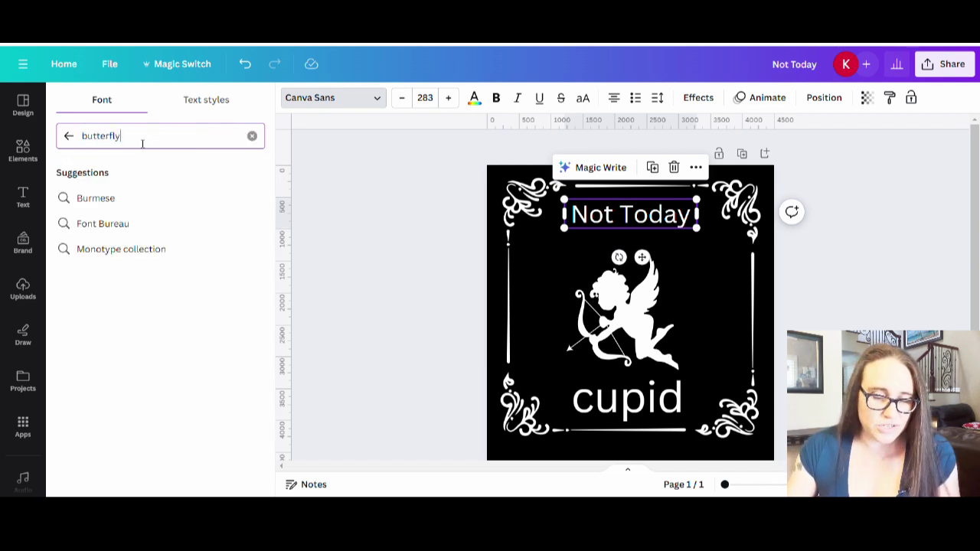
pyautogui.press('Return')
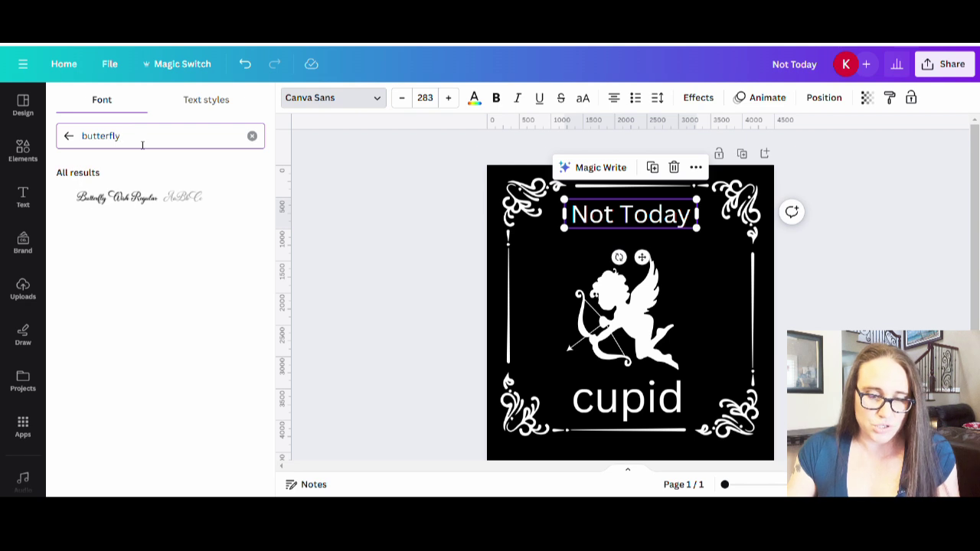
pyautogui.click(134, 201)
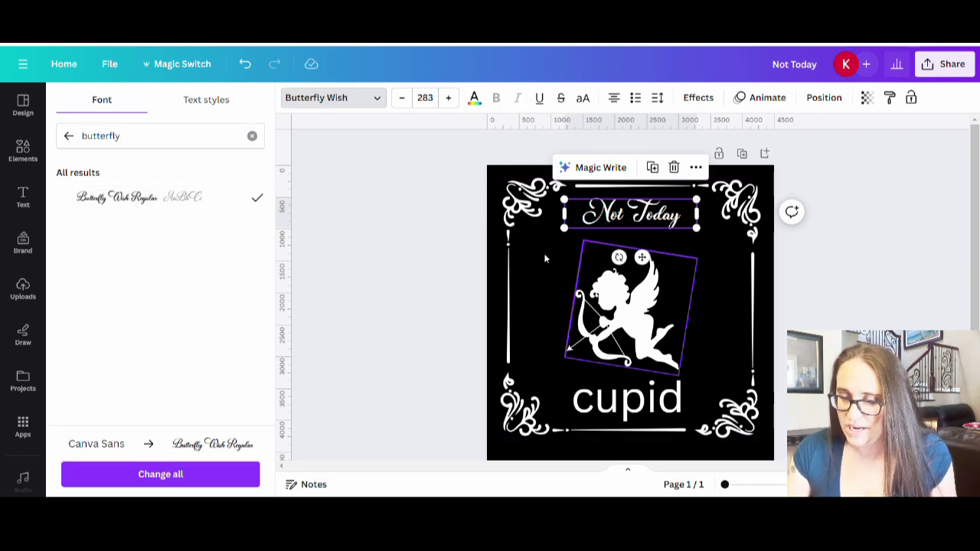
pyautogui.click(634, 214)
# - Enlarge 'Not Today' to size 533 and centre it across the top of the frame
pyautogui.click(657, 221)
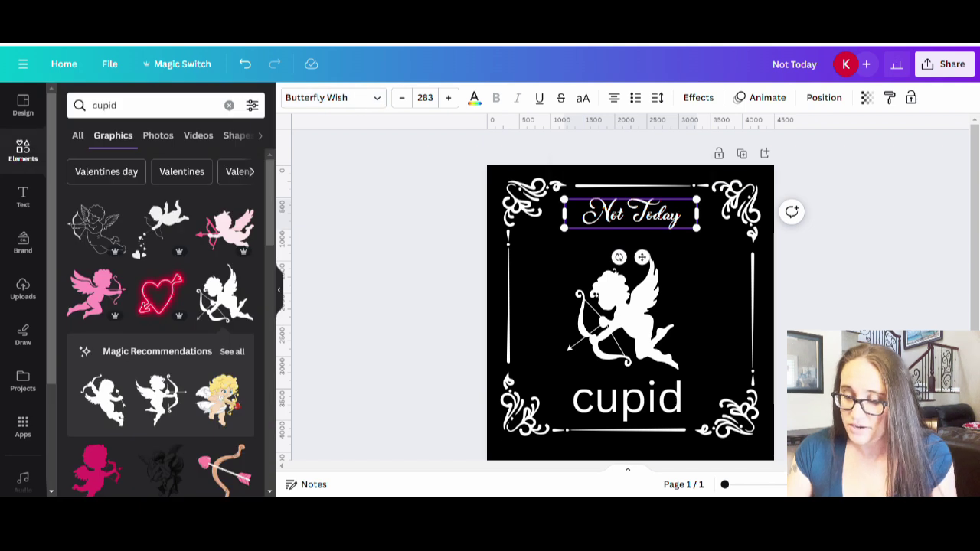
pyautogui.moveTo(696, 227); pyautogui.dragTo(791, 249)
pyautogui.click(840, 284)
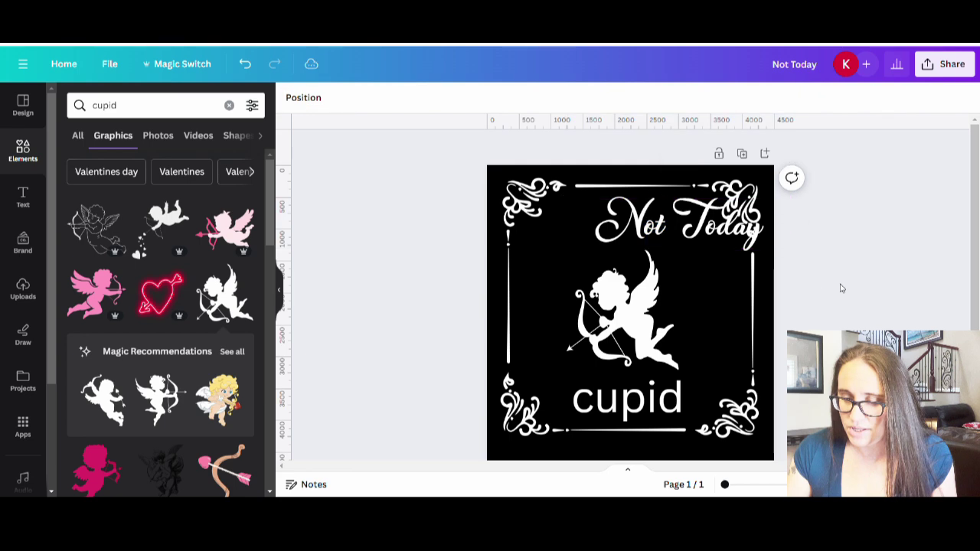
pyautogui.moveTo(687, 238); pyautogui.dragTo(647, 239)
pyautogui.moveTo(746, 248); pyautogui.dragTo(768, 265)
pyautogui.moveTo(693, 237); pyautogui.dragTo(681, 241)
pyautogui.click(868, 253)
# - Set the CUPID text to the Beardsons Normal font
pyautogui.click(660, 410)
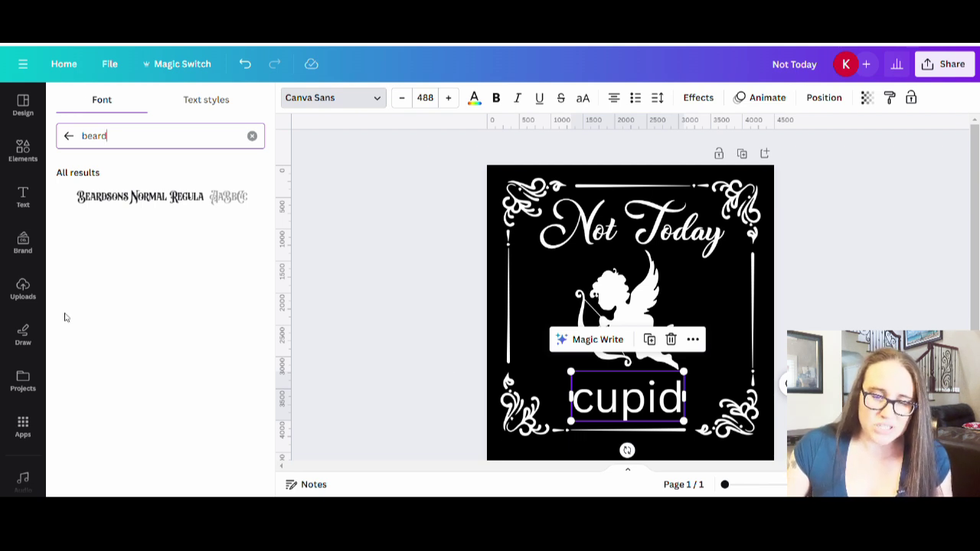
pyautogui.click(107, 197)
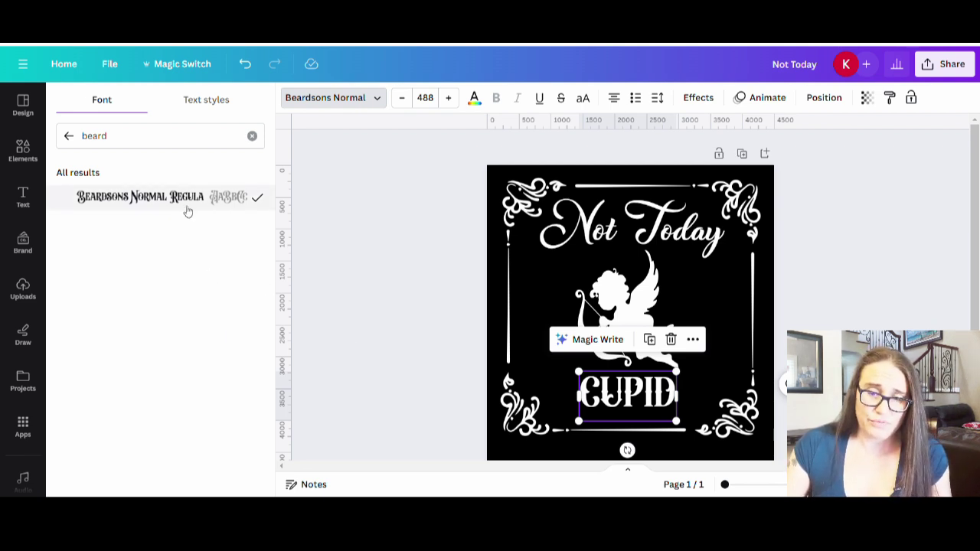
pyautogui.click(398, 265)
pyautogui.click(407, 271)
# - Enlarge the CUPID text to size 716 across the bottom of the frame
pyautogui.click(596, 344)
pyautogui.click(632, 405)
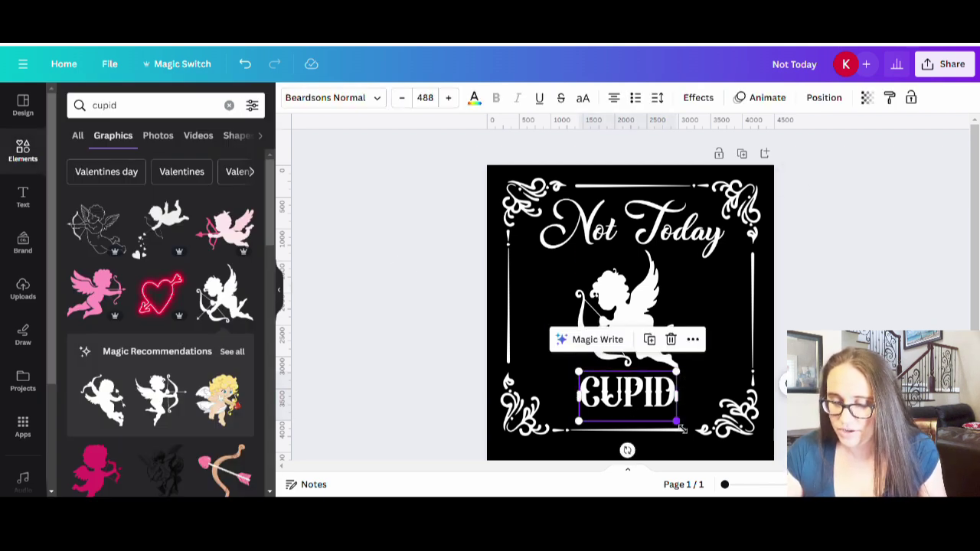
pyautogui.moveTo(681, 428); pyautogui.dragTo(661, 422)
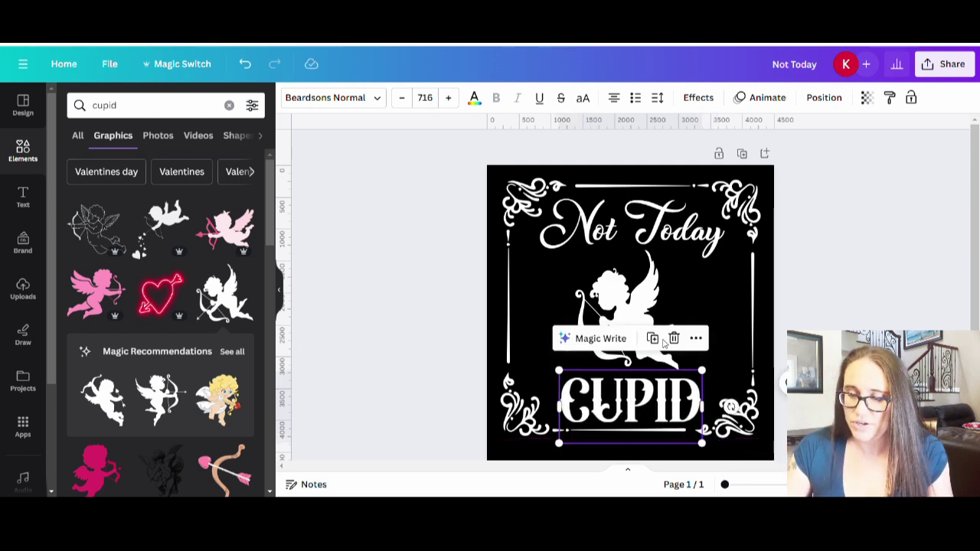
pyautogui.click(825, 321)
# - Tilt the cupid clockwise to 17° and snap the CUPID text to the centre guide below it
pyautogui.click(639, 336)
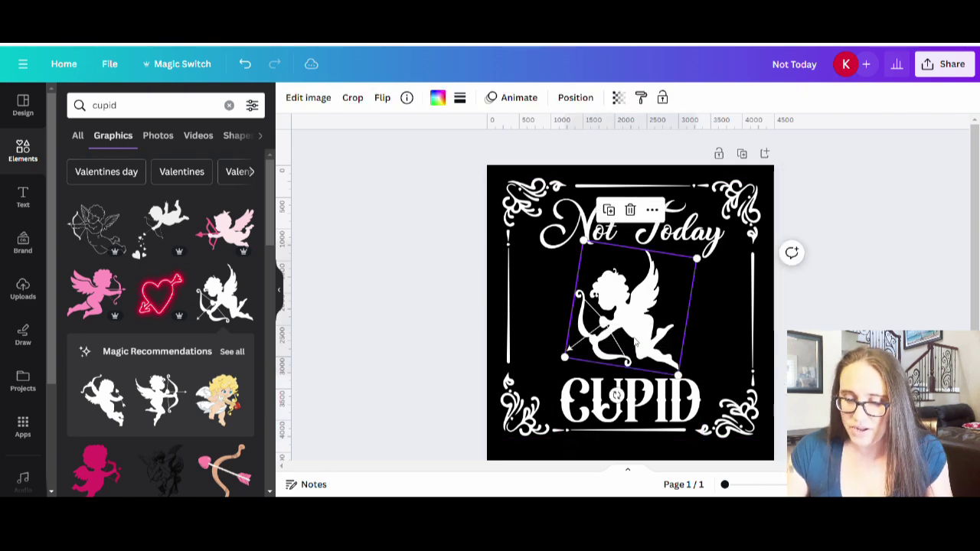
pyautogui.moveTo(618, 396); pyautogui.dragTo(611, 395)
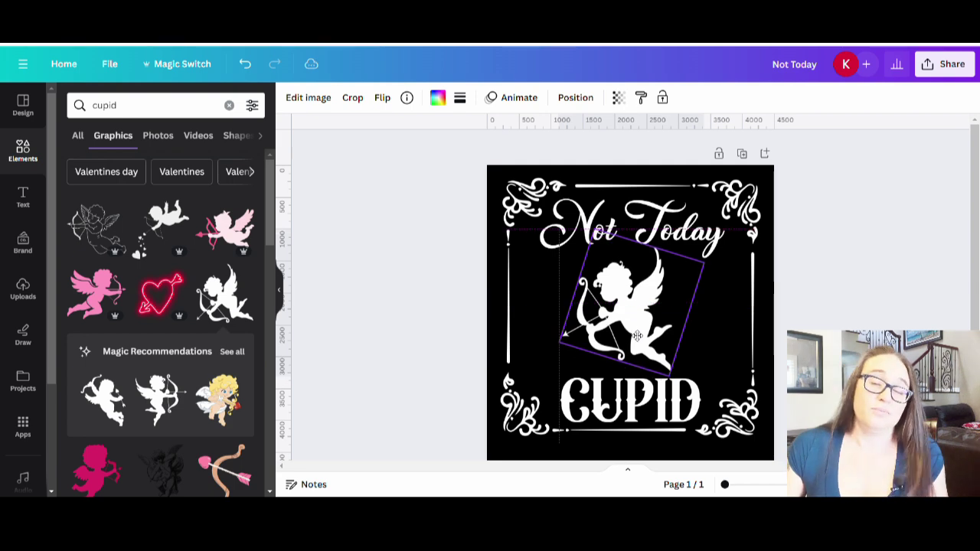
pyautogui.click(816, 329)
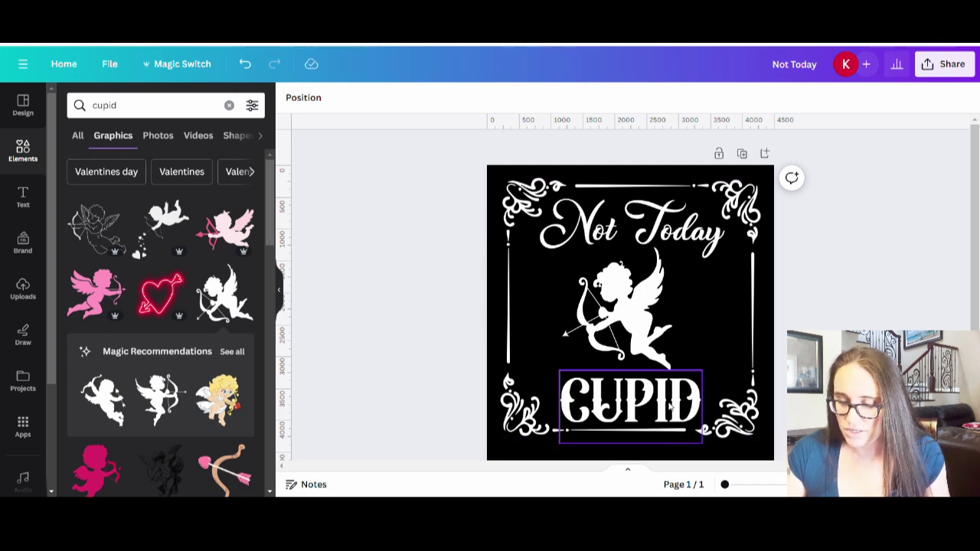
pyautogui.moveTo(671, 406); pyautogui.dragTo(674, 407)
pyautogui.click(831, 299)
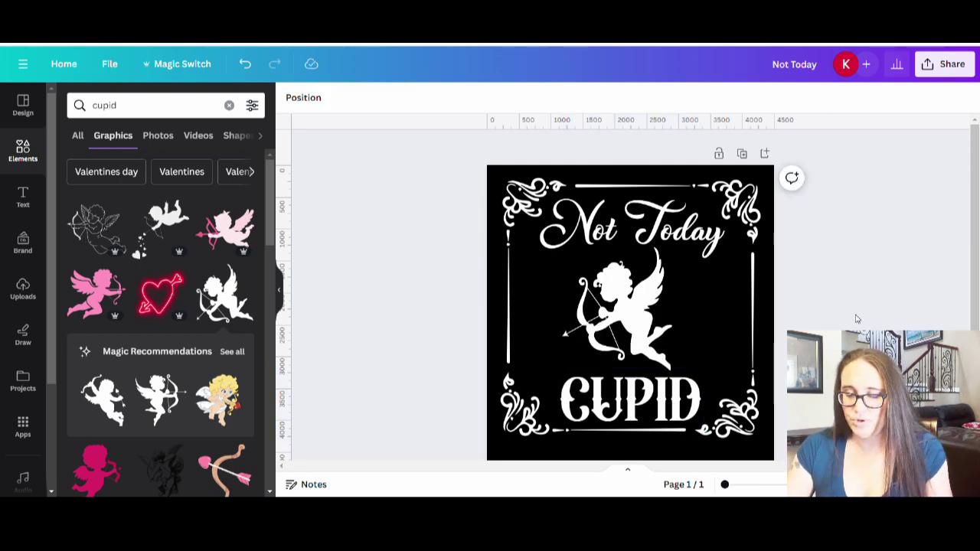
# - Increase the CUPID text's letter spacing to 30
pyautogui.click(638, 411)
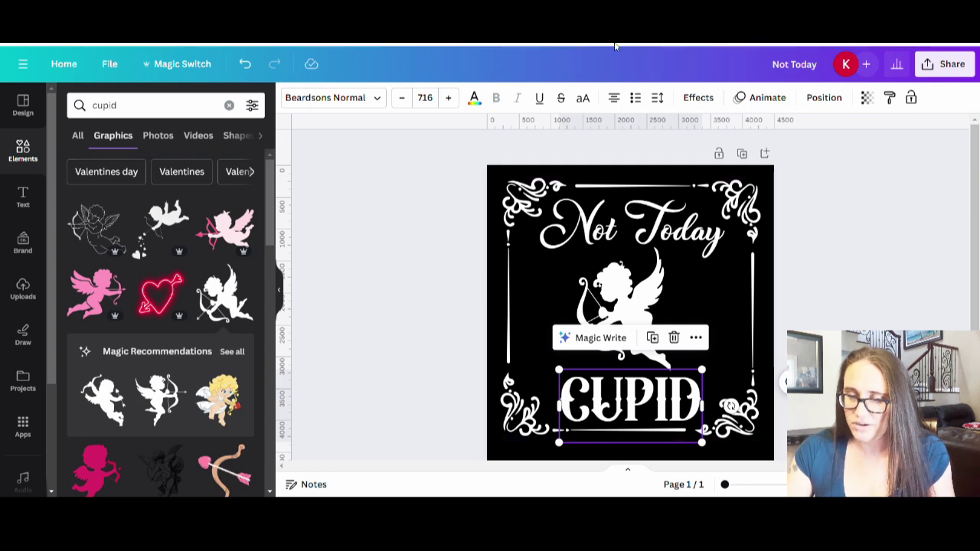
pyautogui.click(657, 98)
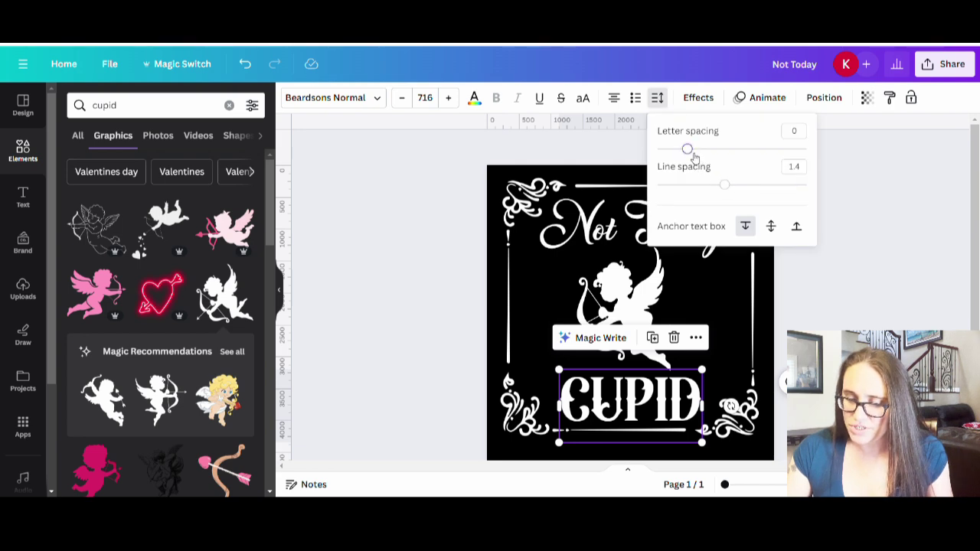
pyautogui.moveTo(689, 150); pyautogui.dragTo(698, 155)
pyautogui.click(856, 289)
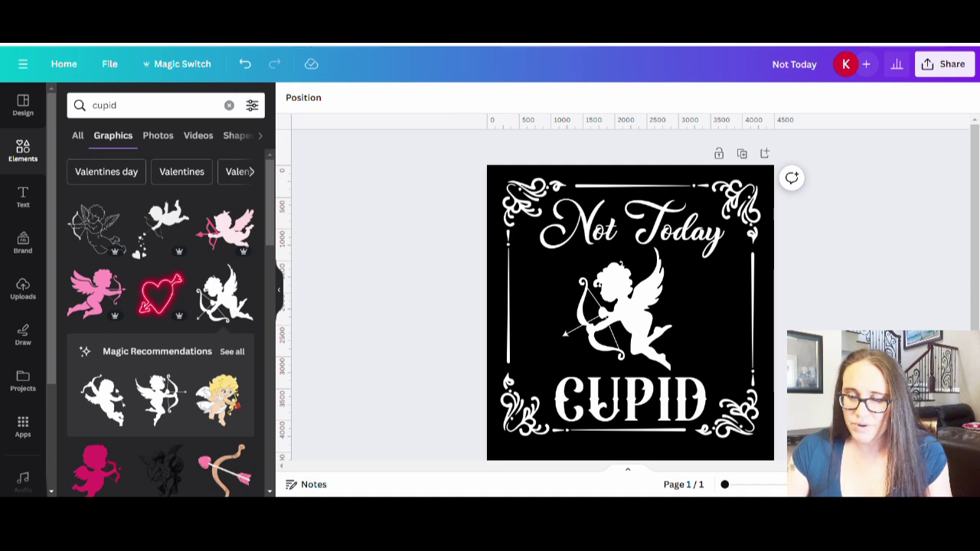
# - Apply the Curve shape effect to 'Not Today' with curve strength 29
pyautogui.click(611, 209)
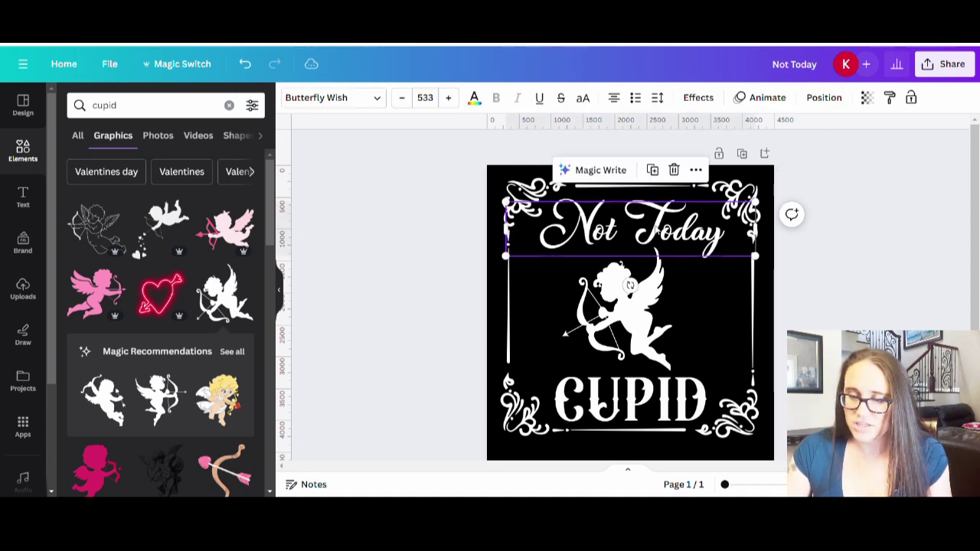
pyautogui.click(698, 98)
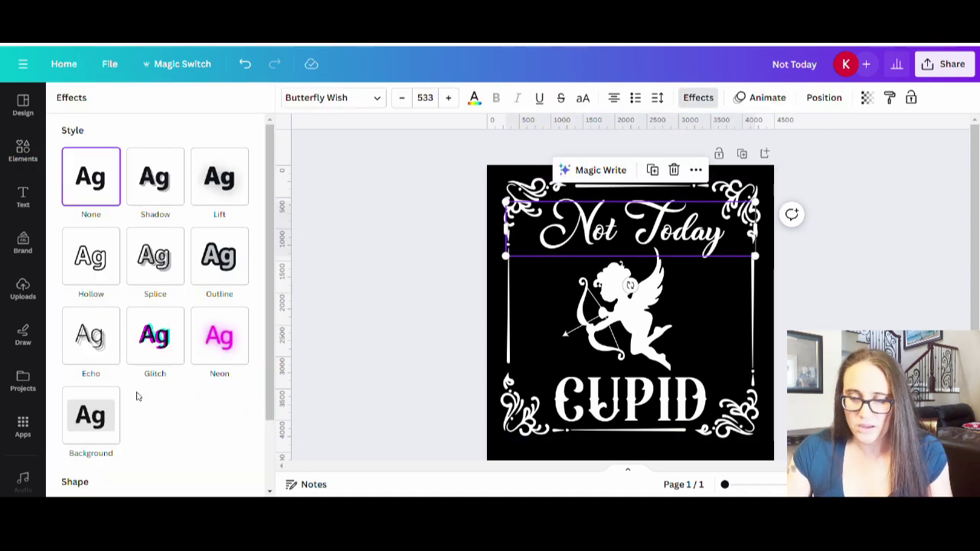
pyautogui.scroll(-2, 176, 418)
pyautogui.click(157, 443)
pyautogui.scroll(-1, 183, 383)
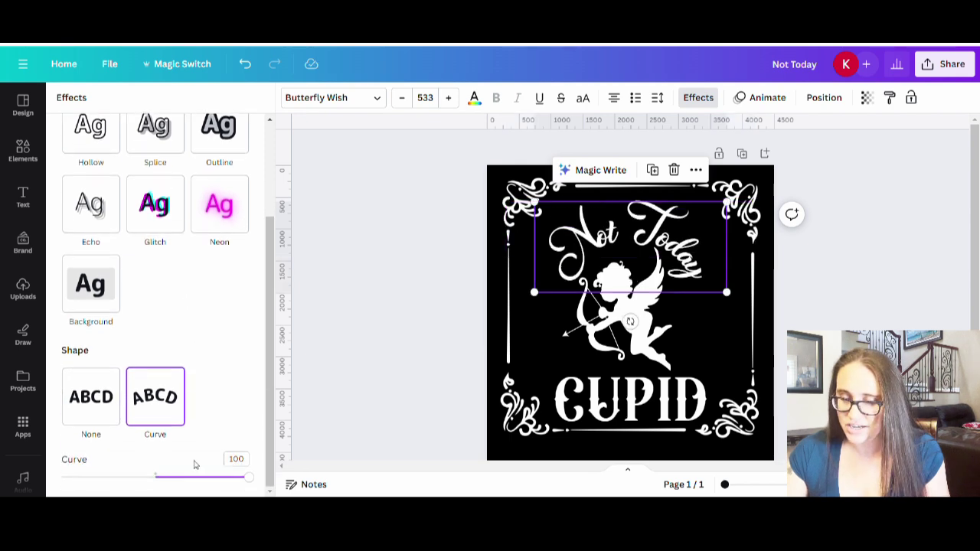
pyautogui.moveTo(187, 482); pyautogui.dragTo(184, 479)
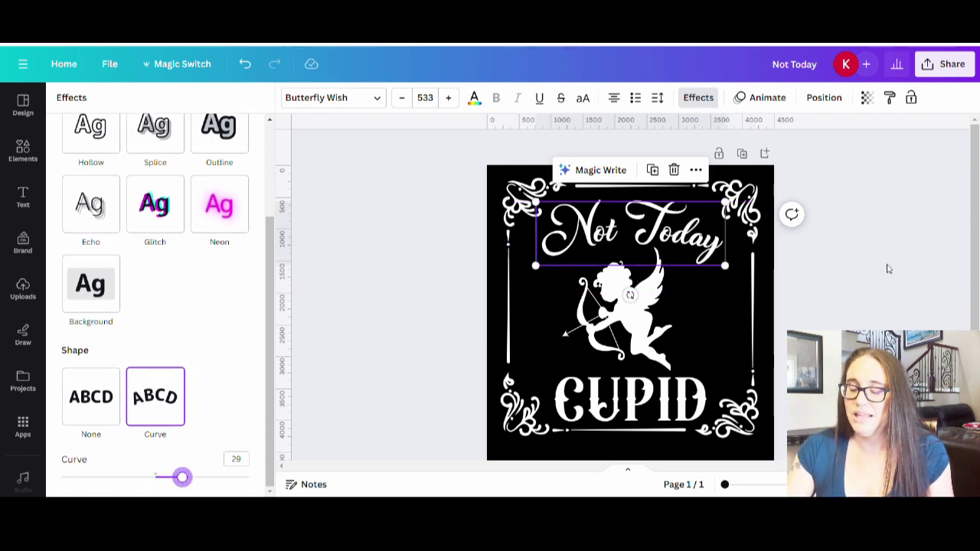
pyautogui.click(857, 280)
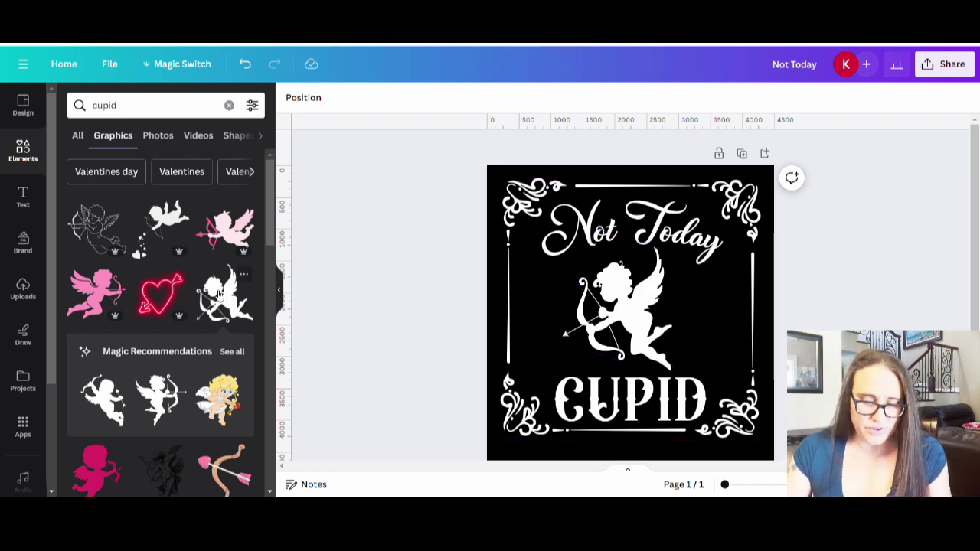
pyautogui.scroll(-2, 169, 383)
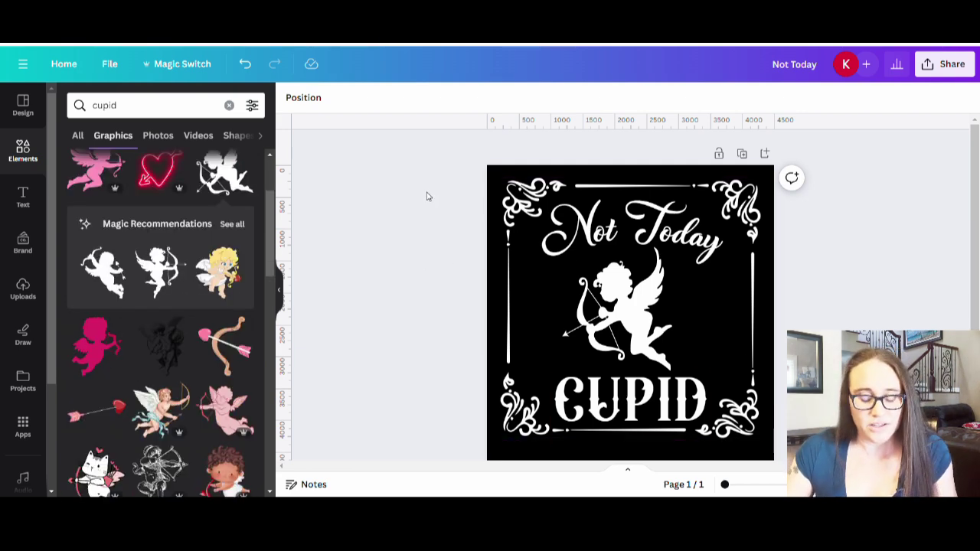
# - Search Elements for 'flourish lines' and add the sunburst lines graphic to the design
pyautogui.click(154, 105)
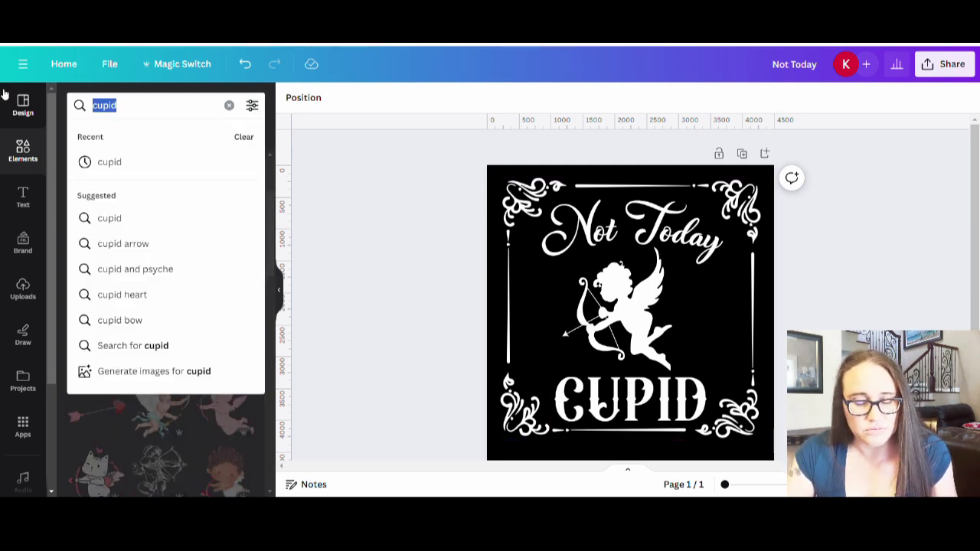
pyautogui.write('flourish lines')
pyautogui.press('Return')
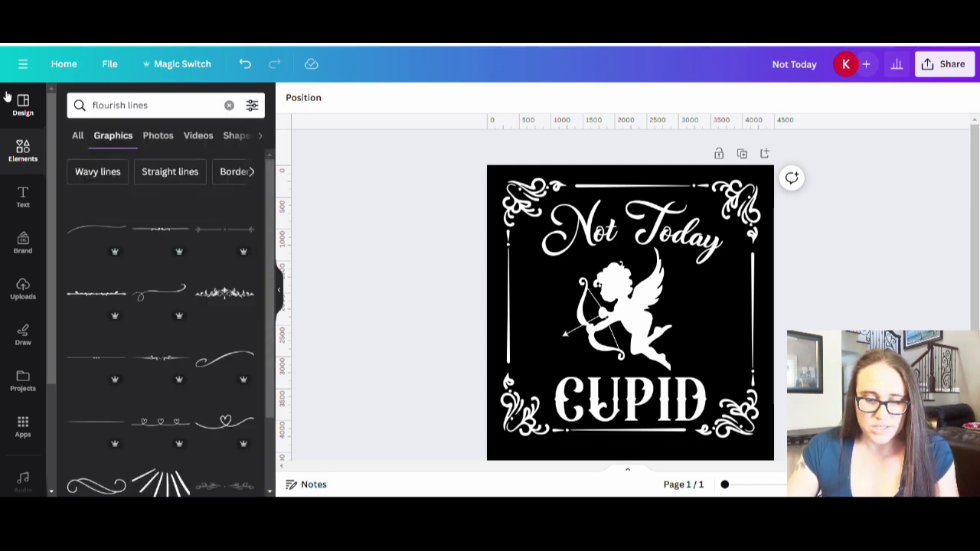
pyautogui.scroll(-2, 192, 300)
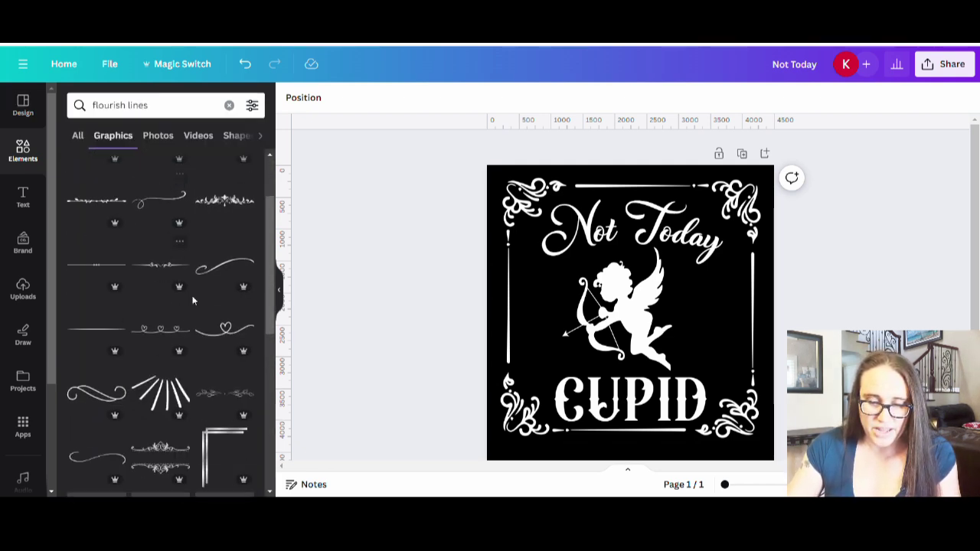
pyautogui.click(175, 394)
pyautogui.scroll(-1, 175, 395)
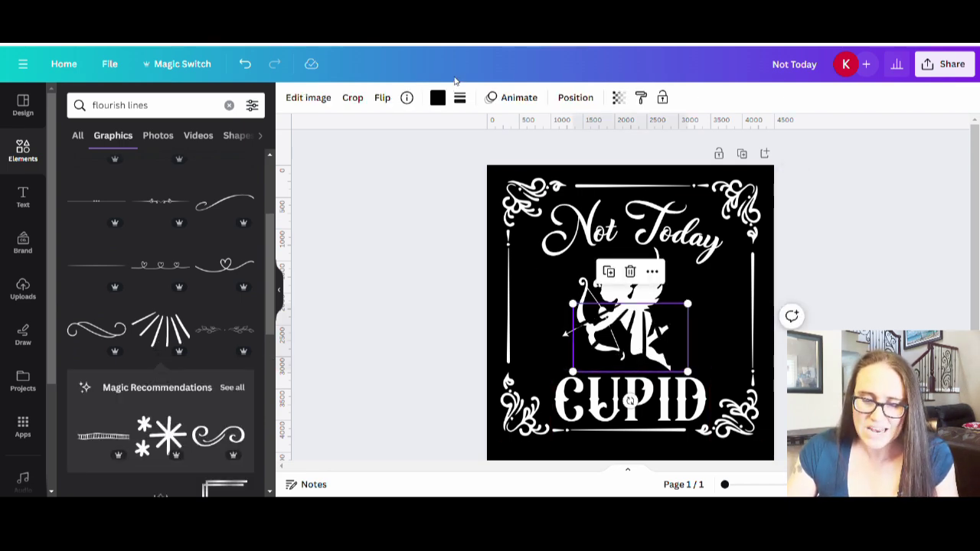
# - Make the sunburst lines white, then shrink and place them beside the cupid
pyautogui.click(438, 98)
pyautogui.click(241, 356)
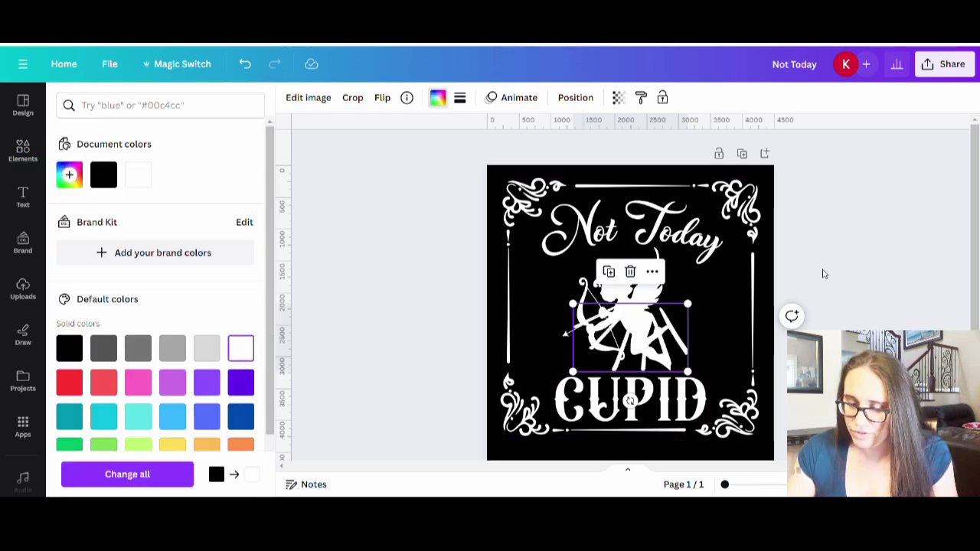
pyautogui.moveTo(629, 400); pyautogui.dragTo(742, 321)
pyautogui.moveTo(684, 329); pyautogui.dragTo(712, 323)
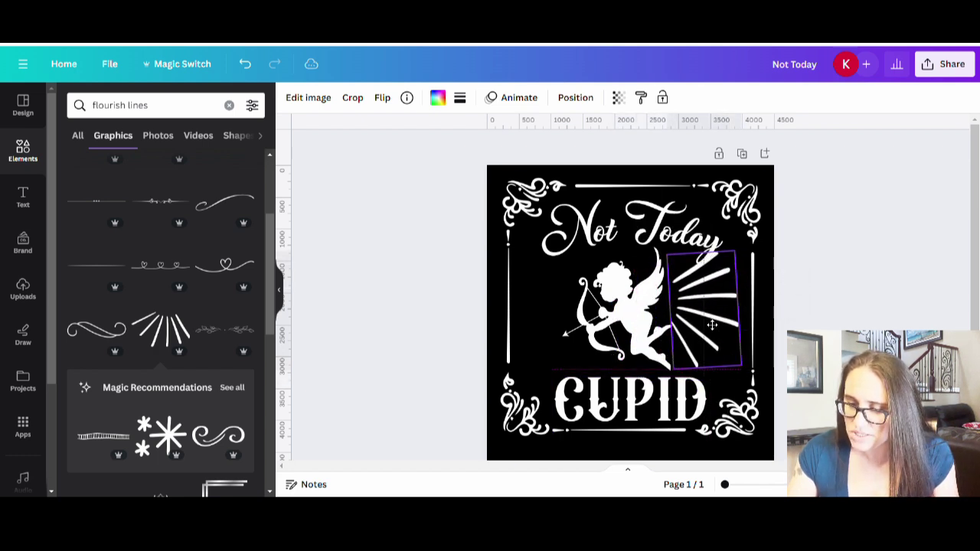
pyautogui.moveTo(735, 253)
pyautogui.mouseDown()
pyautogui.moveTo(713, 275)
pyautogui.moveTo(723, 264)
pyautogui.mouseUp()
pyautogui.moveTo(724, 322); pyautogui.dragTo(728, 335)
# - Flip the sunburst graphic both horizontally and vertically
pyautogui.click(837, 326)
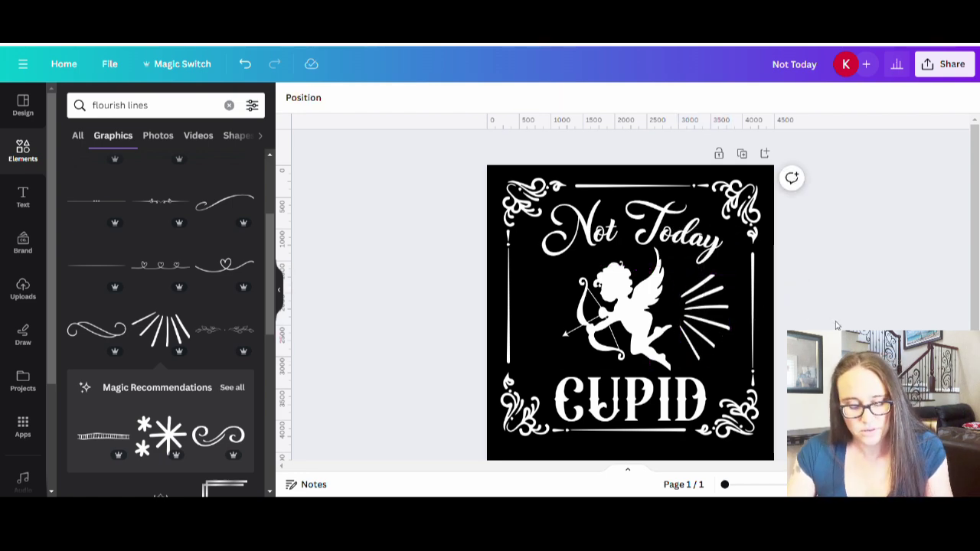
pyautogui.click(699, 339)
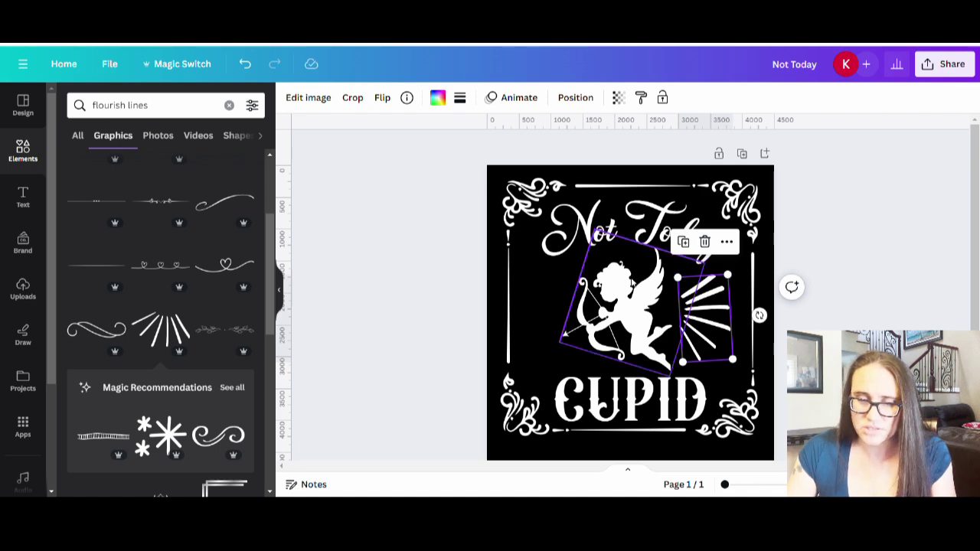
pyautogui.click(383, 98)
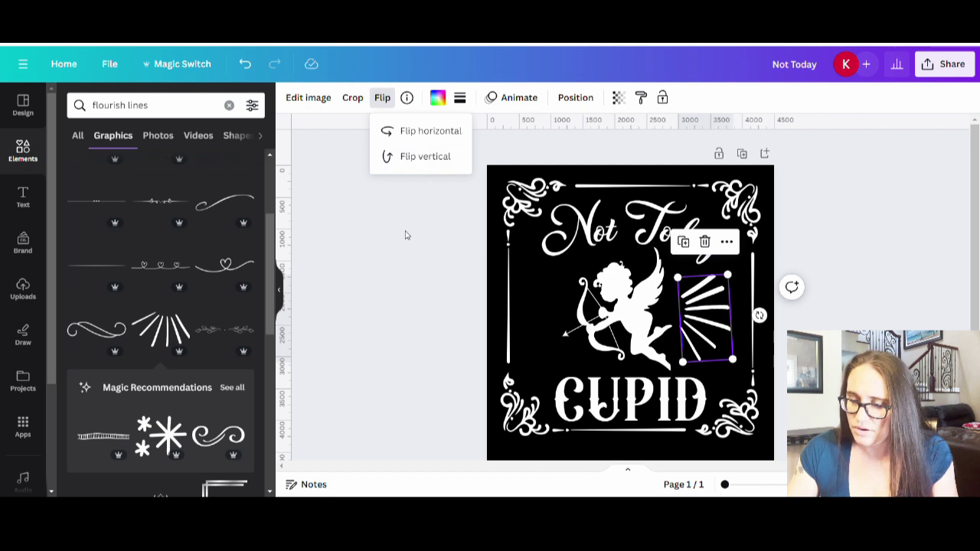
pyautogui.click(433, 132)
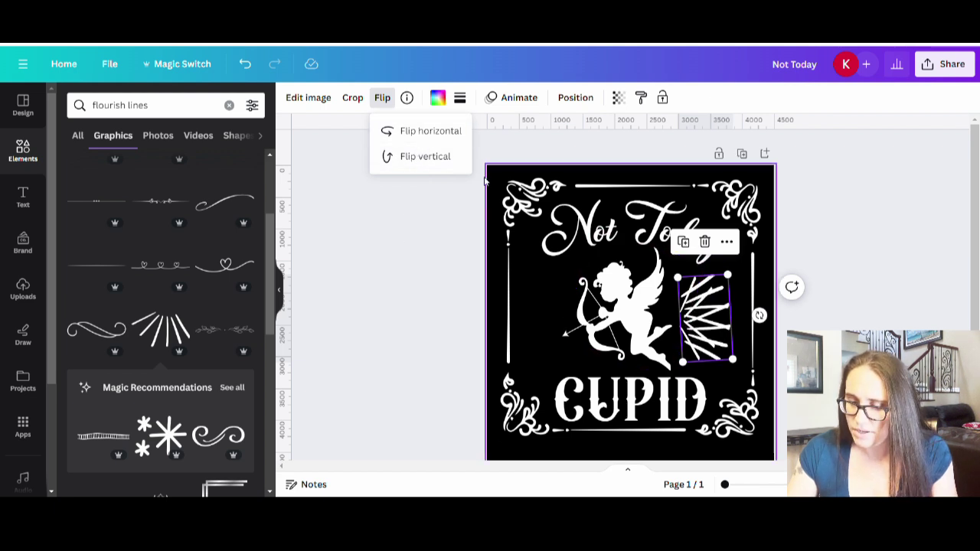
pyautogui.click(438, 160)
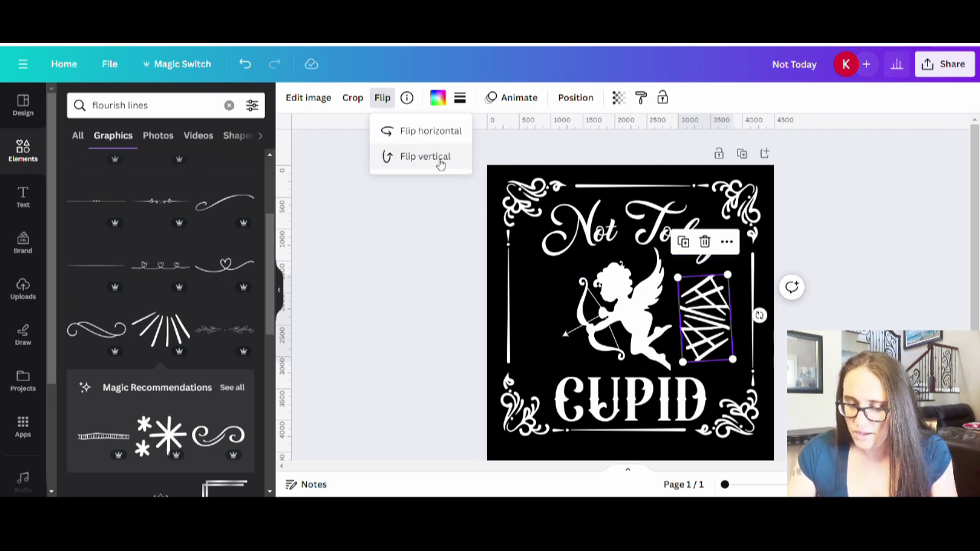
# - Place the flipped rays left of the cupid and the copied rays on its right side
pyautogui.moveTo(714, 330); pyautogui.dragTo(560, 314)
pyautogui.moveTo(574, 258); pyautogui.dragTo(571, 266)
pyautogui.moveTo(539, 314); pyautogui.dragTo(541, 317)
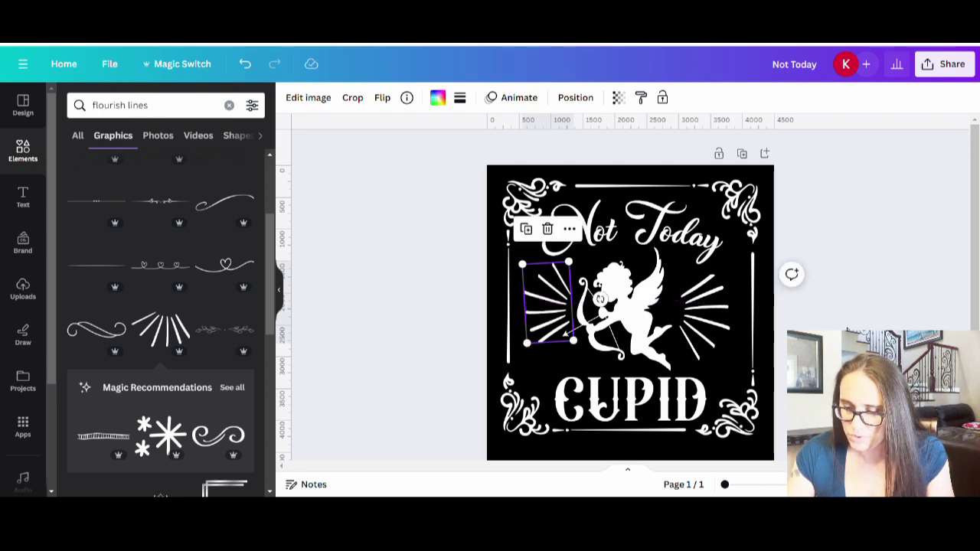
pyautogui.press('Escape')
pyautogui.moveTo(722, 327); pyautogui.dragTo(703, 303)
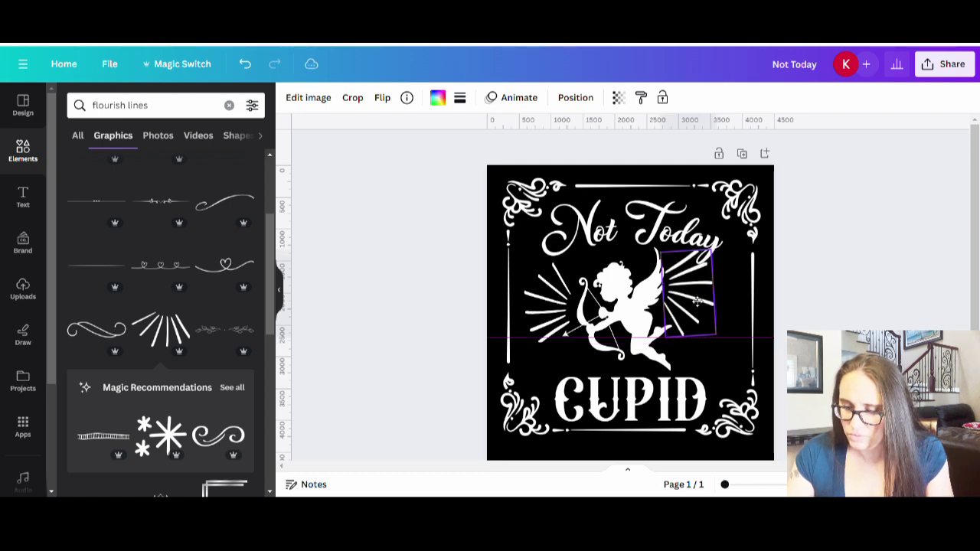
pyautogui.moveTo(697, 301); pyautogui.dragTo(711, 331)
pyautogui.click(846, 309)
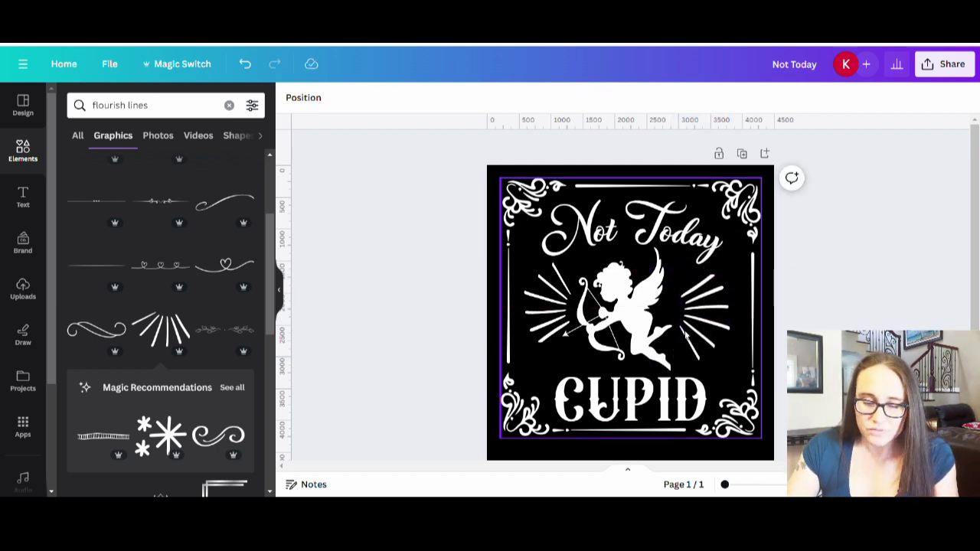
pyautogui.scroll(-1, 186, 344)
pyautogui.scroll(-2, 177, 334)
pyautogui.scroll(-5, 165, 322)
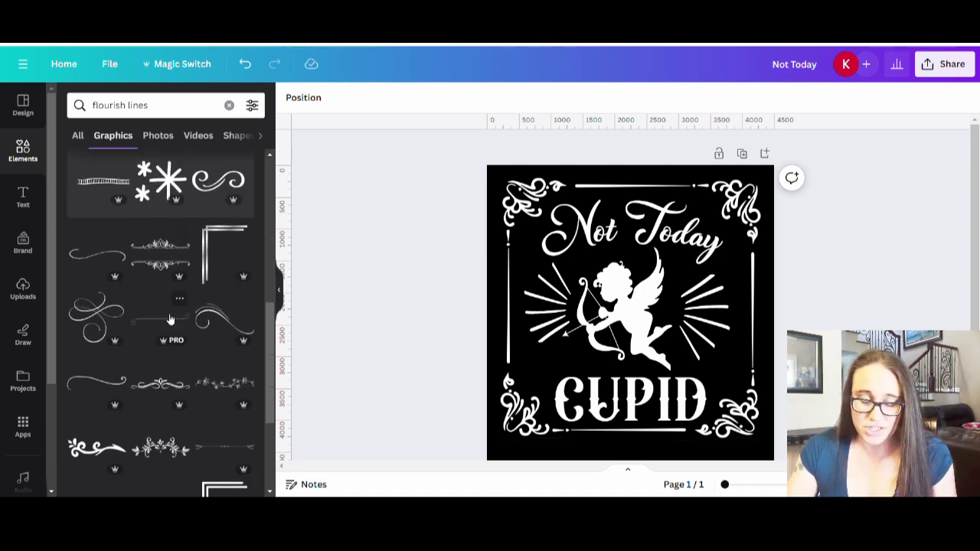
pyautogui.scroll(-5, 147, 360)
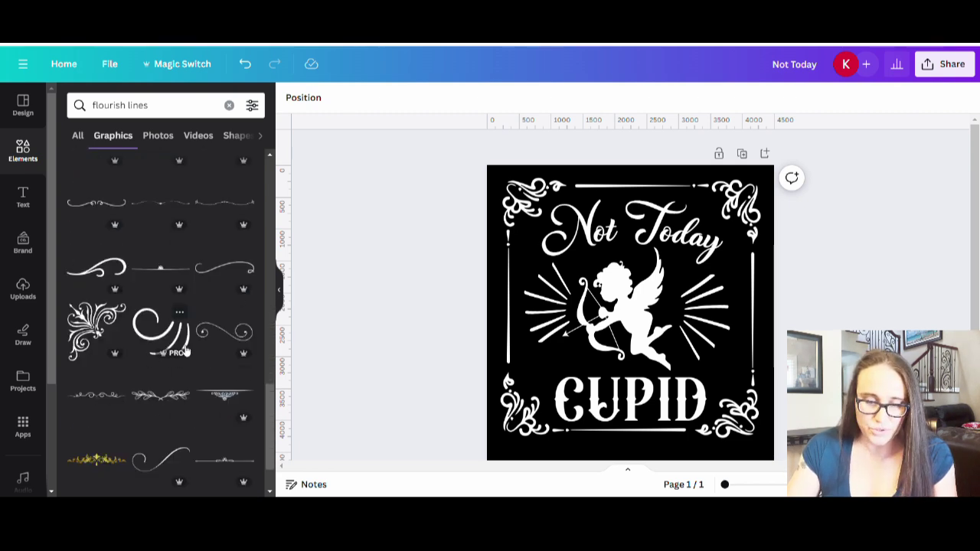
pyautogui.scroll(-2, 191, 360)
pyautogui.scroll(-4, 188, 356)
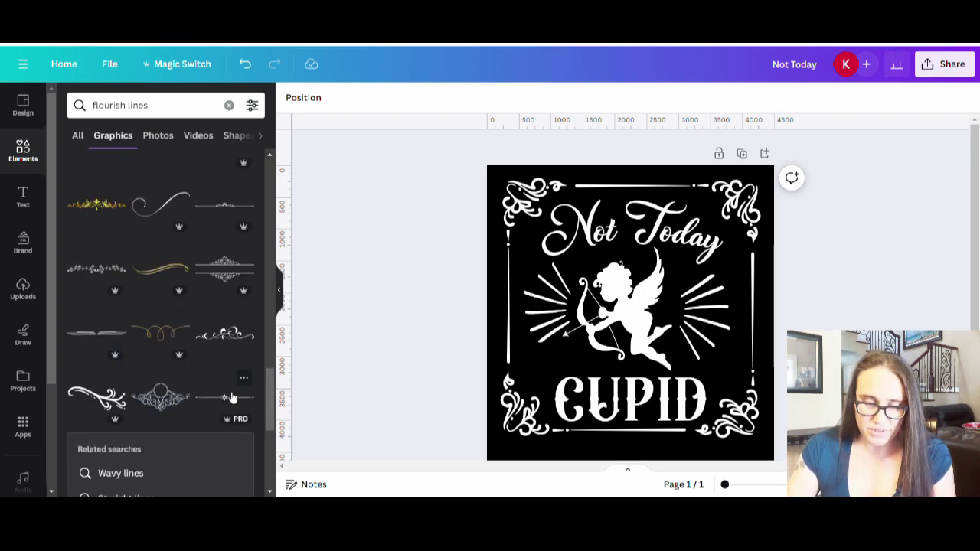
pyautogui.scroll(-6, 198, 379)
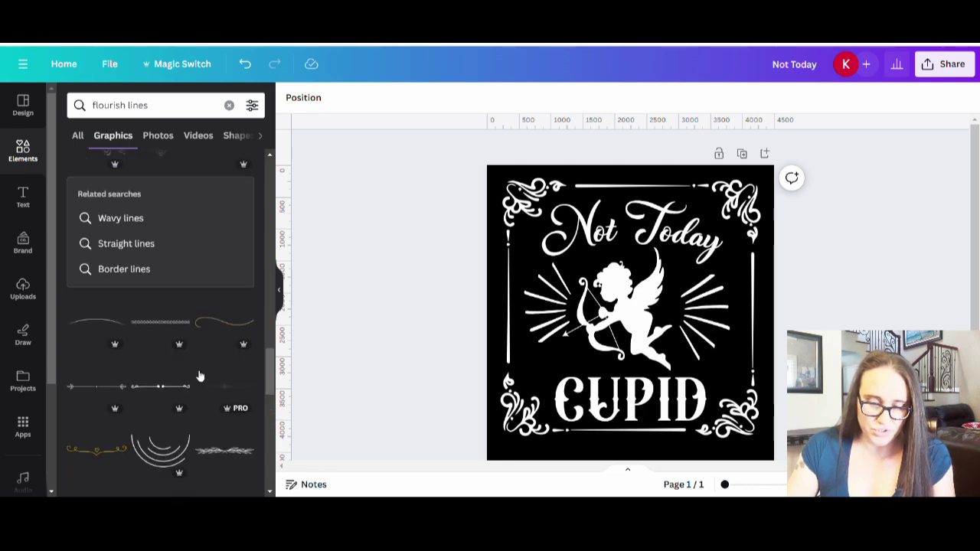
pyautogui.scroll(-5, 191, 303)
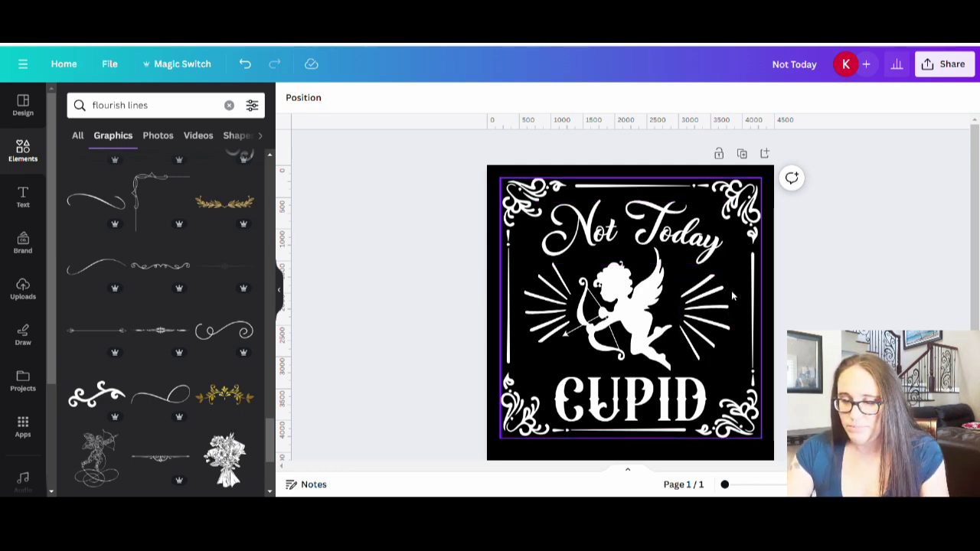
# - Set the 'Not Today' text colour to coral red #FF5555
pyautogui.click(701, 253)
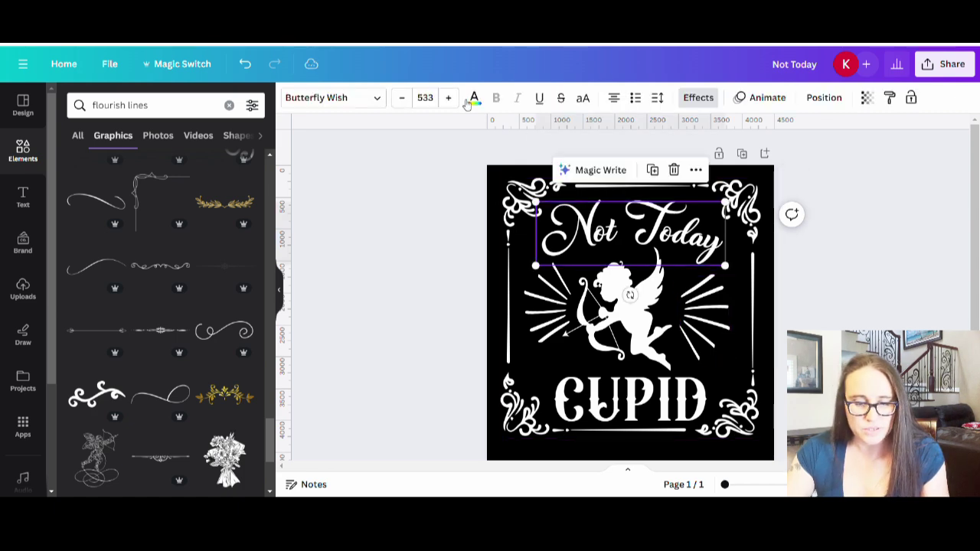
pyautogui.click(474, 98)
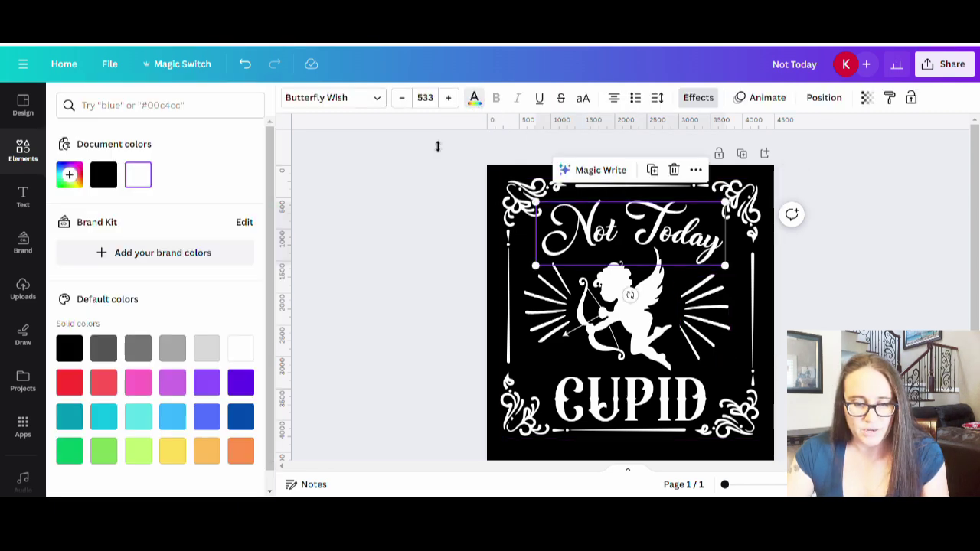
pyautogui.click(73, 382)
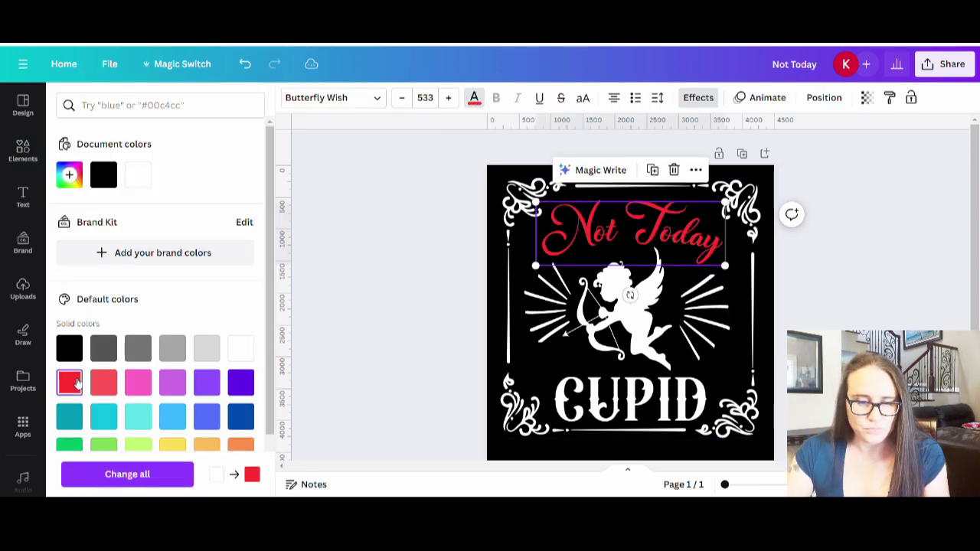
pyautogui.click(77, 177)
pyautogui.moveTo(196, 206); pyautogui.dragTo(186, 202)
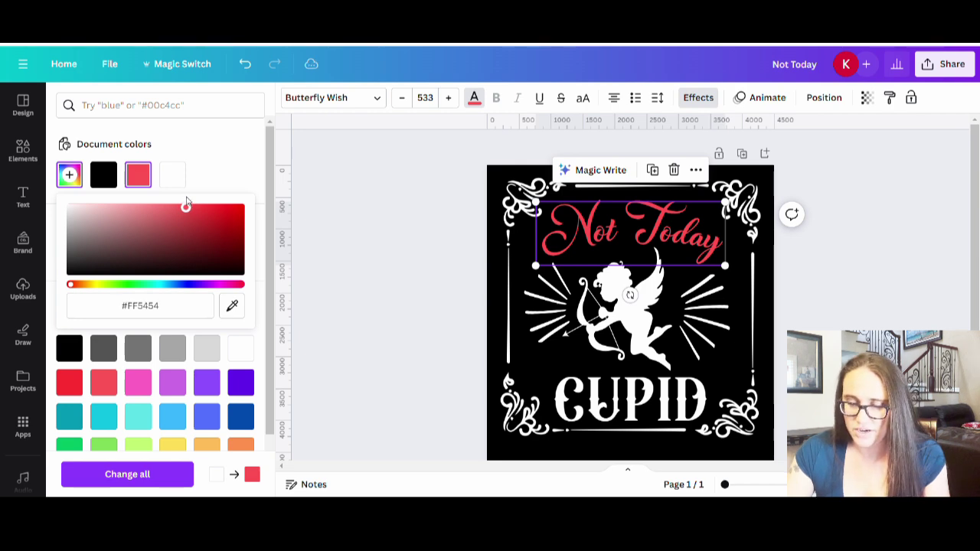
# - Apply the same coral red to CUPID and both ray graphics
pyautogui.click(593, 379)
pyautogui.click(106, 184)
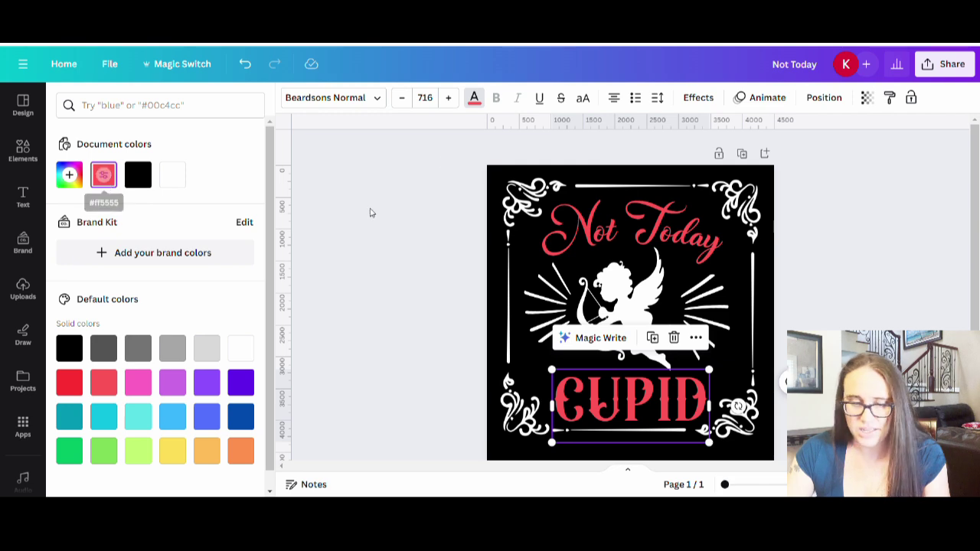
pyautogui.click(701, 285)
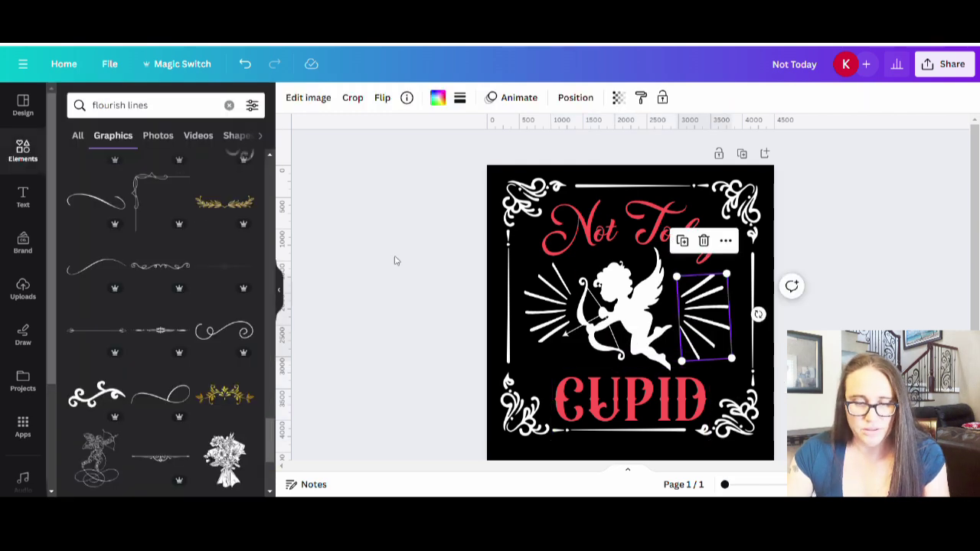
pyautogui.click(439, 102)
pyautogui.click(138, 175)
pyautogui.click(502, 320)
pyautogui.click(528, 318)
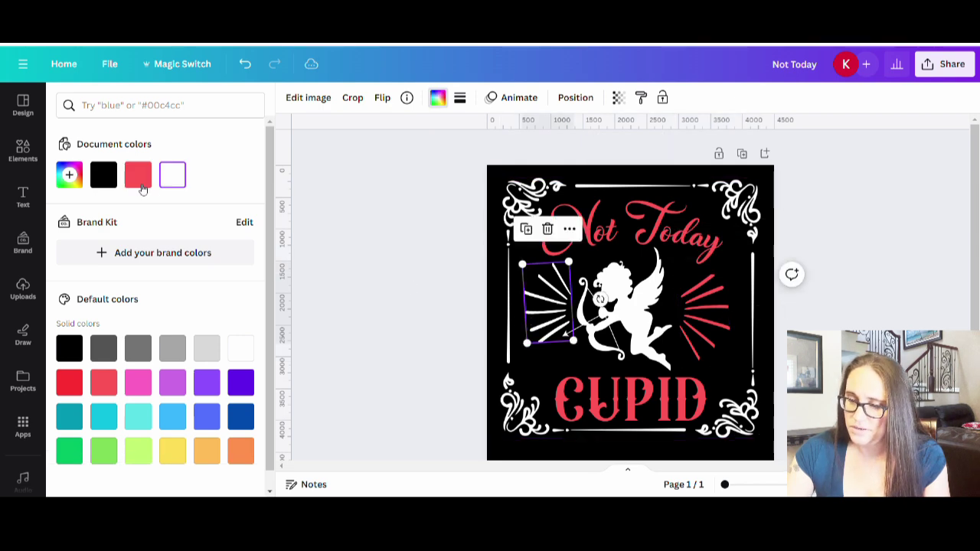
pyautogui.click(138, 175)
pyautogui.click(847, 291)
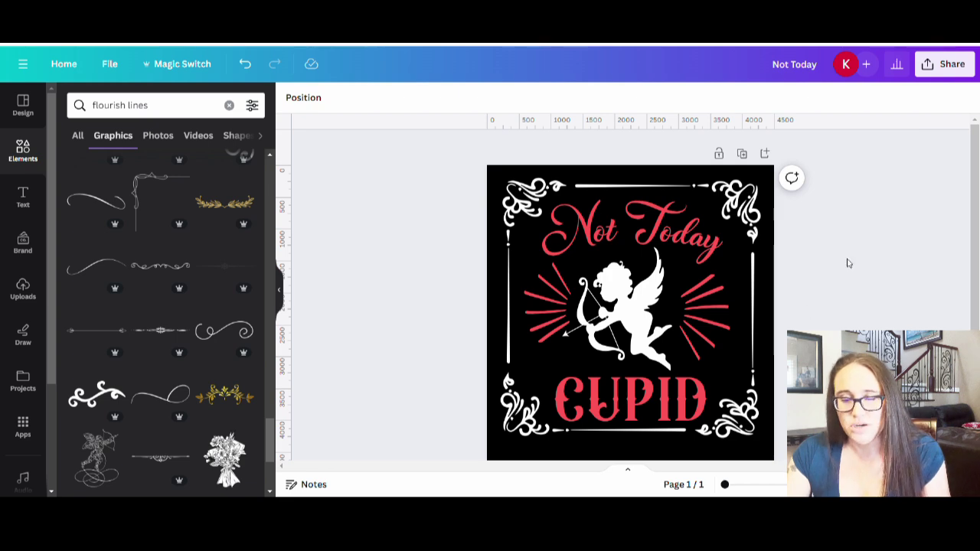
# - Turn 'Not Today', CUPID and both ray graphics white
pyautogui.click(683, 238)
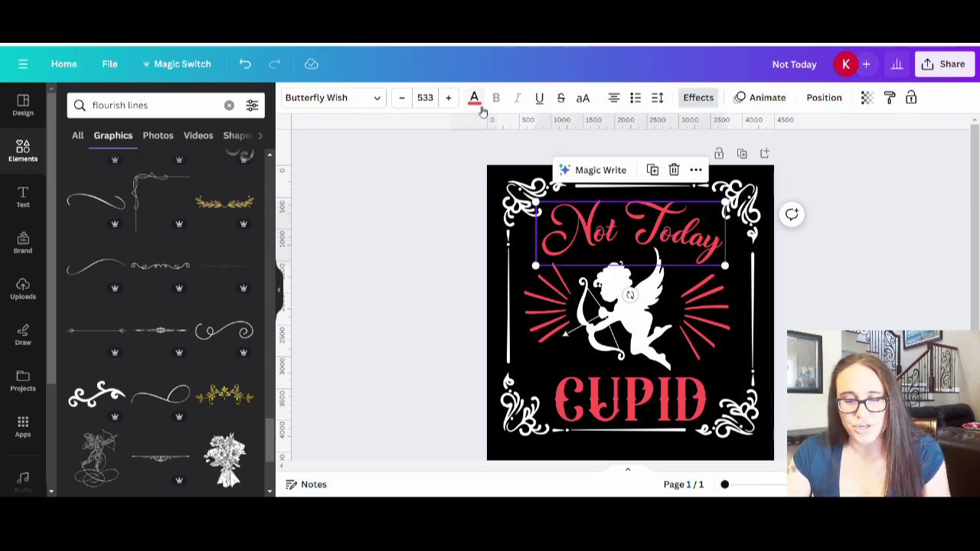
pyautogui.click(474, 97)
pyautogui.click(173, 175)
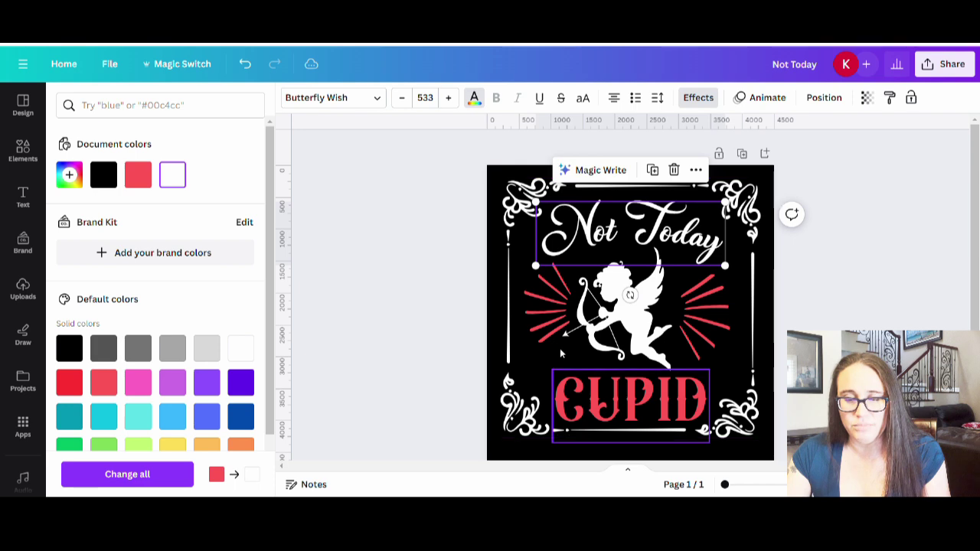
pyautogui.click(565, 337)
pyautogui.click(438, 99)
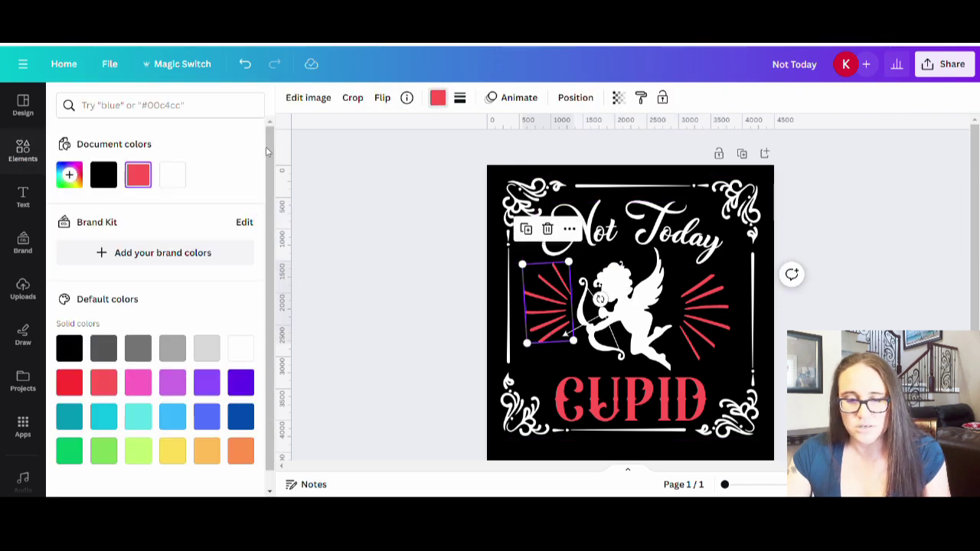
pyautogui.click(173, 175)
pyautogui.click(576, 373)
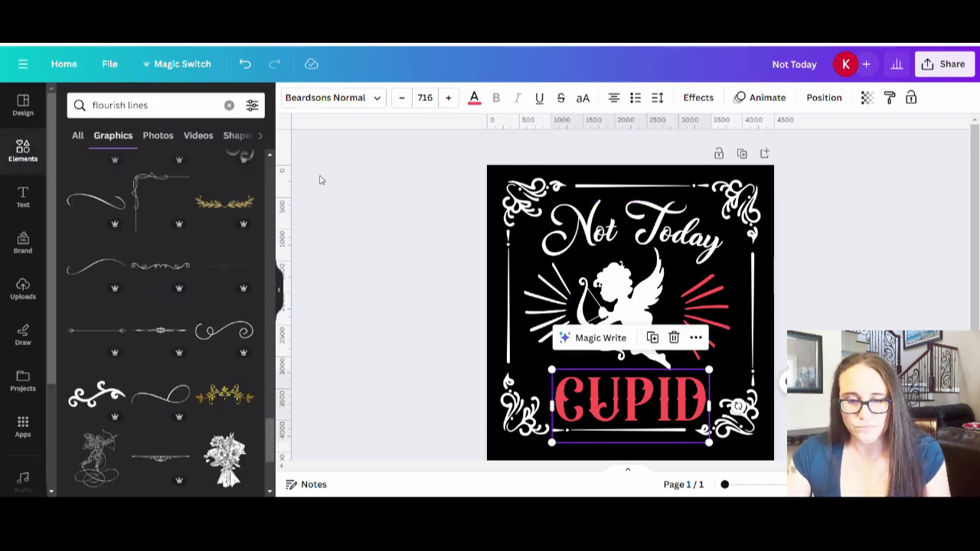
pyautogui.click(474, 97)
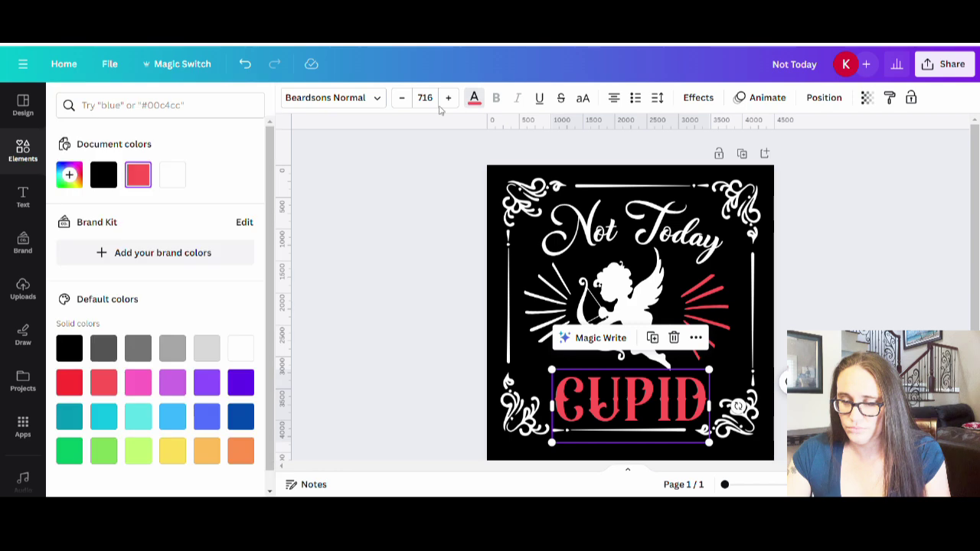
pyautogui.click(173, 174)
pyautogui.click(693, 299)
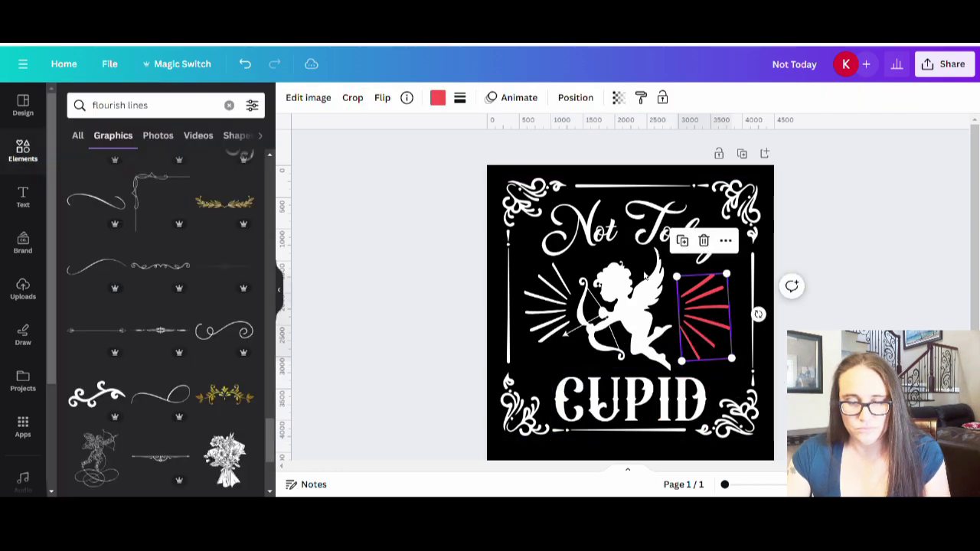
pyautogui.click(437, 97)
pyautogui.click(185, 179)
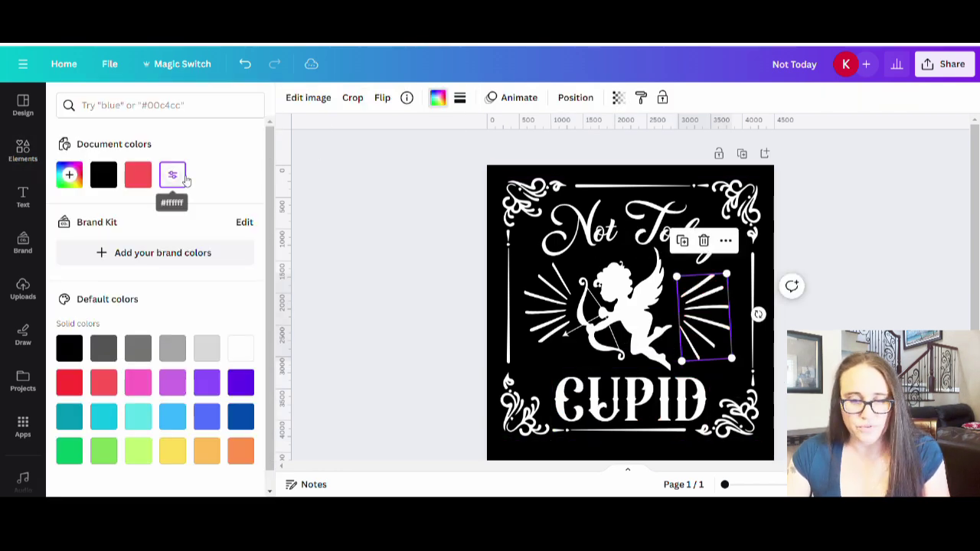
# - Recolour the ornamental frame and the cupid coral red
pyautogui.click(519, 192)
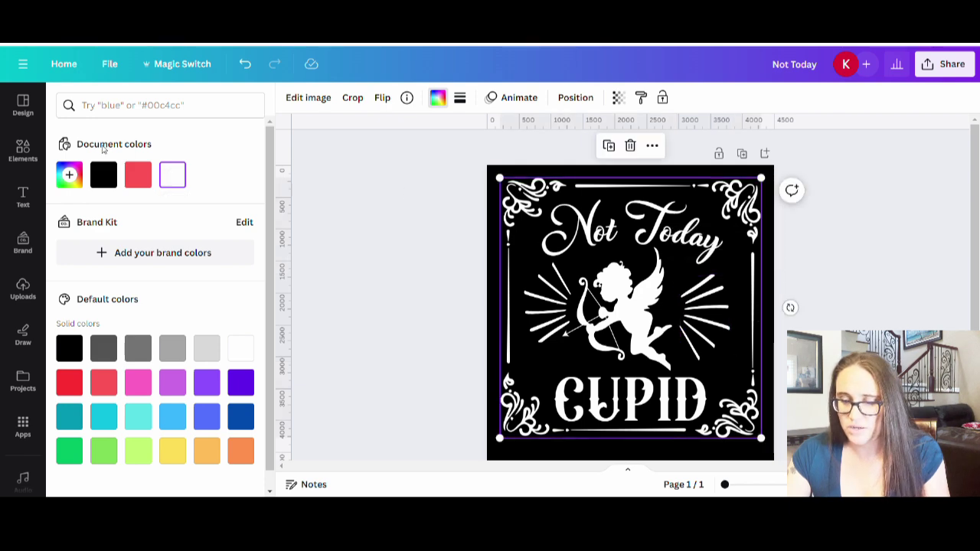
pyautogui.click(138, 175)
pyautogui.click(620, 306)
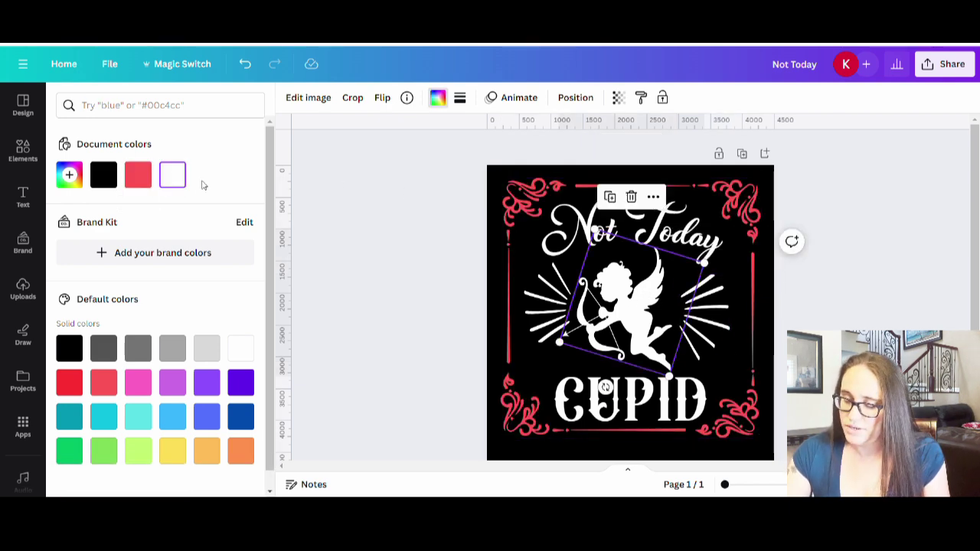
pyautogui.click(138, 174)
pyautogui.click(937, 331)
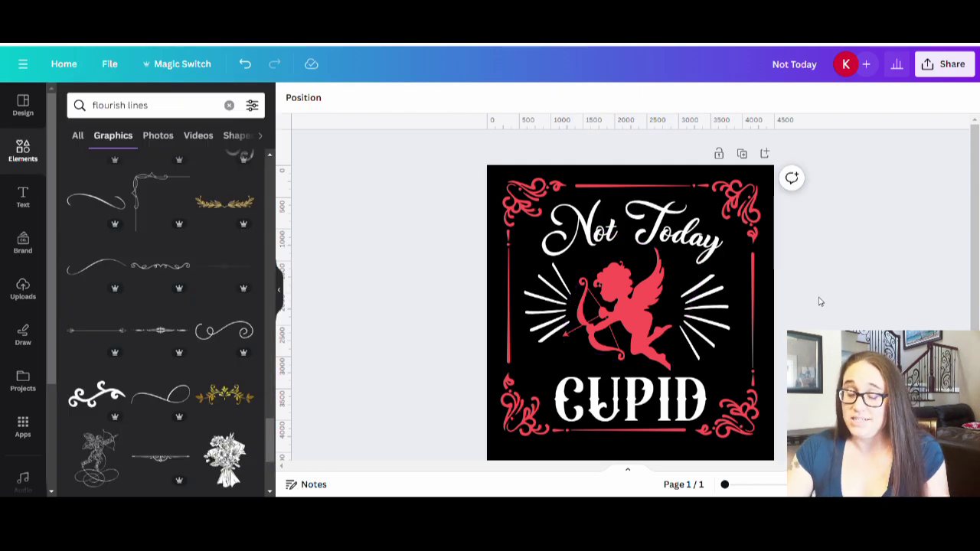